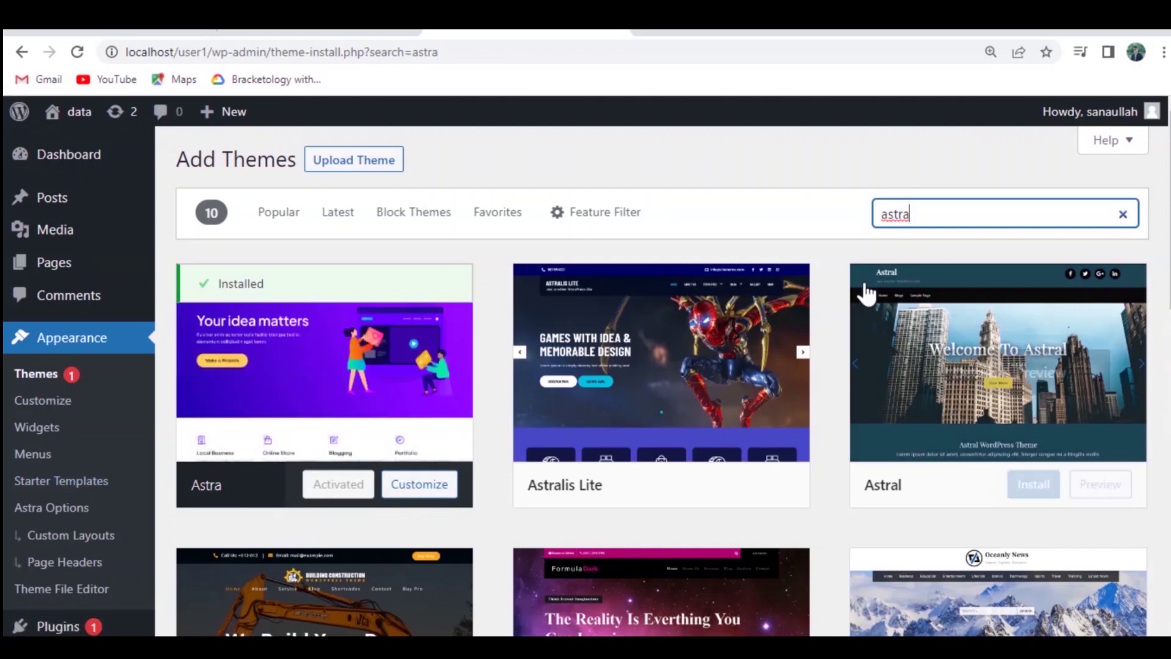
# Clear the theme search, start building a website with Starter Templates, and choose Elementor as the page builder.
pyautogui.click(1126, 217)
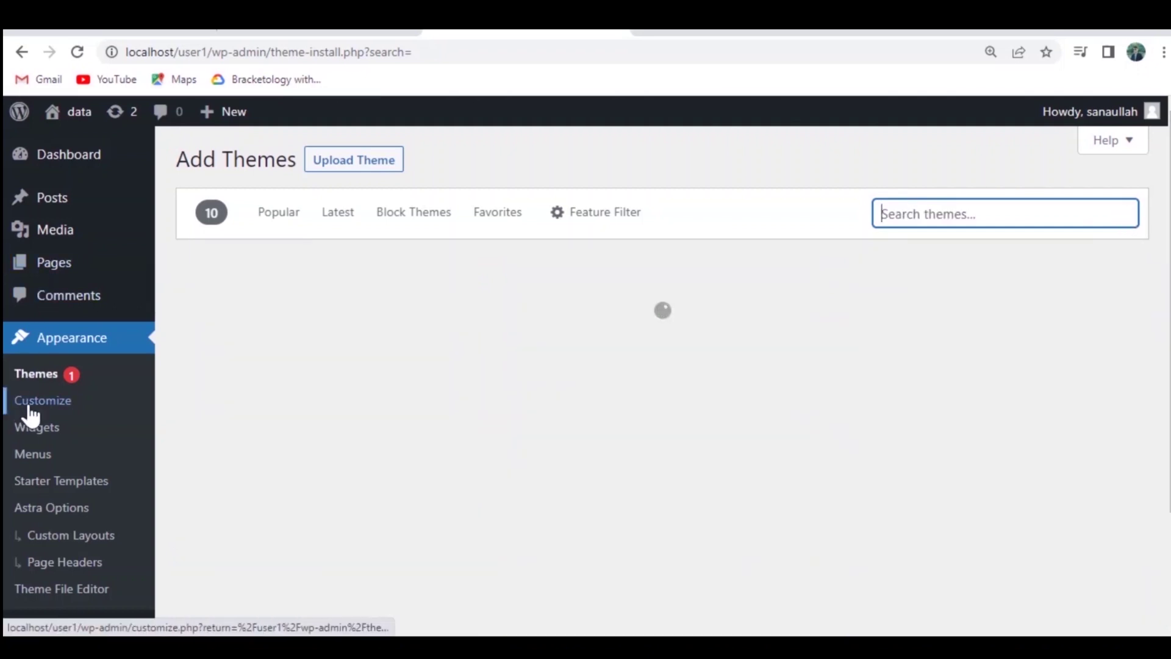
pyautogui.click(61, 485)
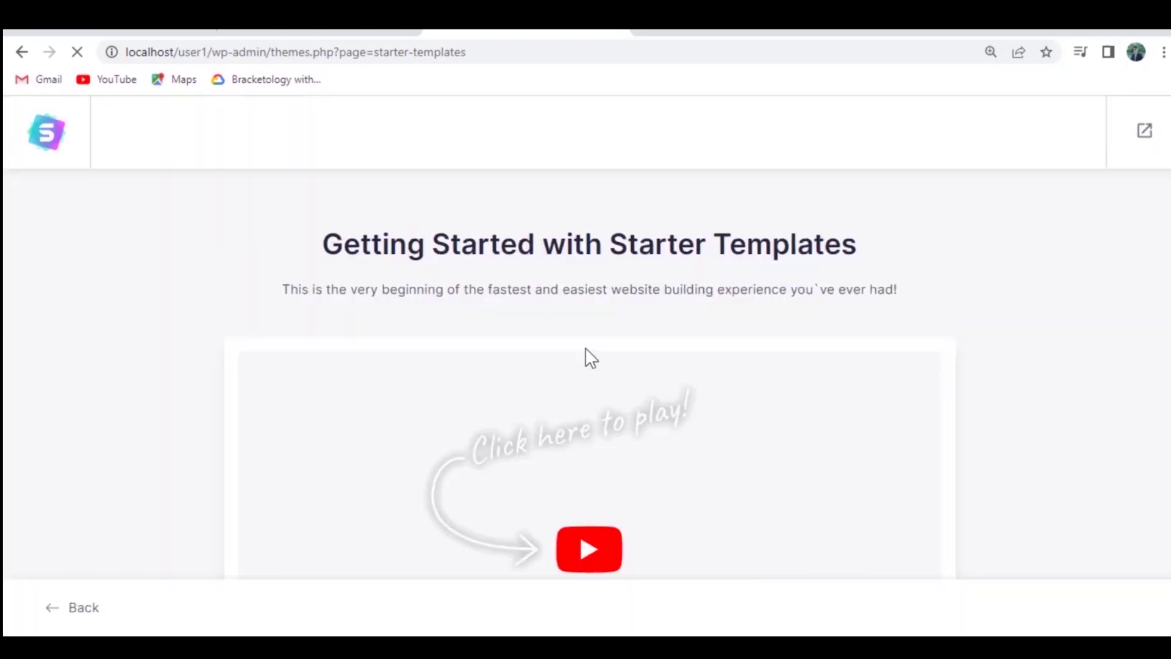
pyautogui.scroll(-3, 552, 339)
pyautogui.scroll(-2, 554, 336)
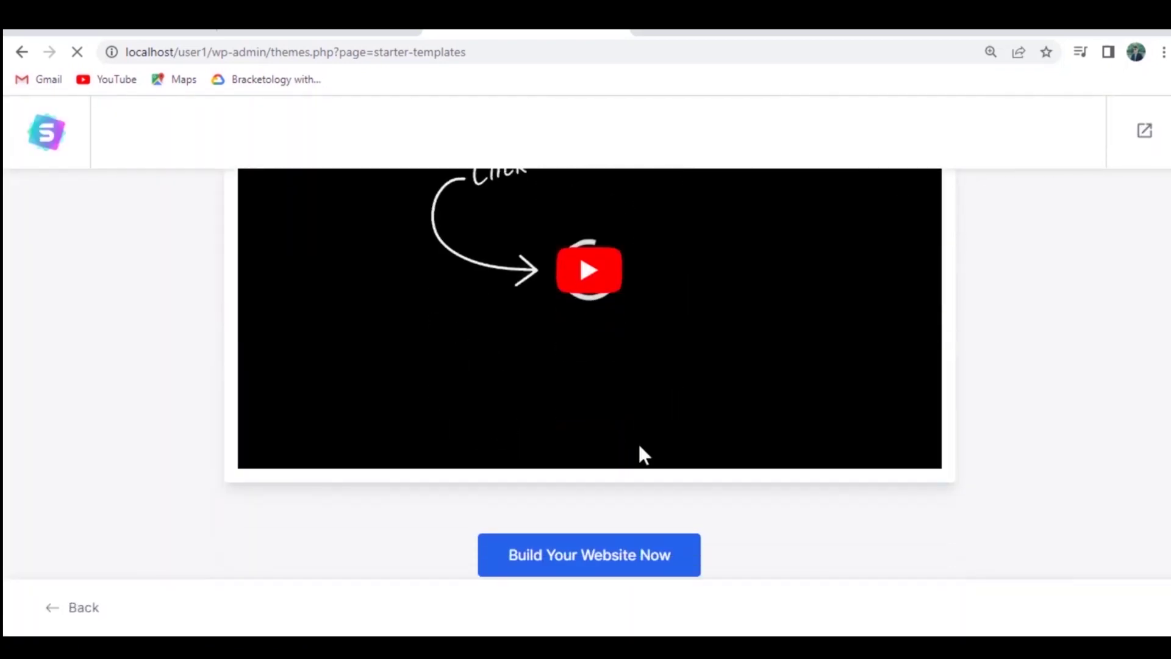
pyautogui.click(574, 556)
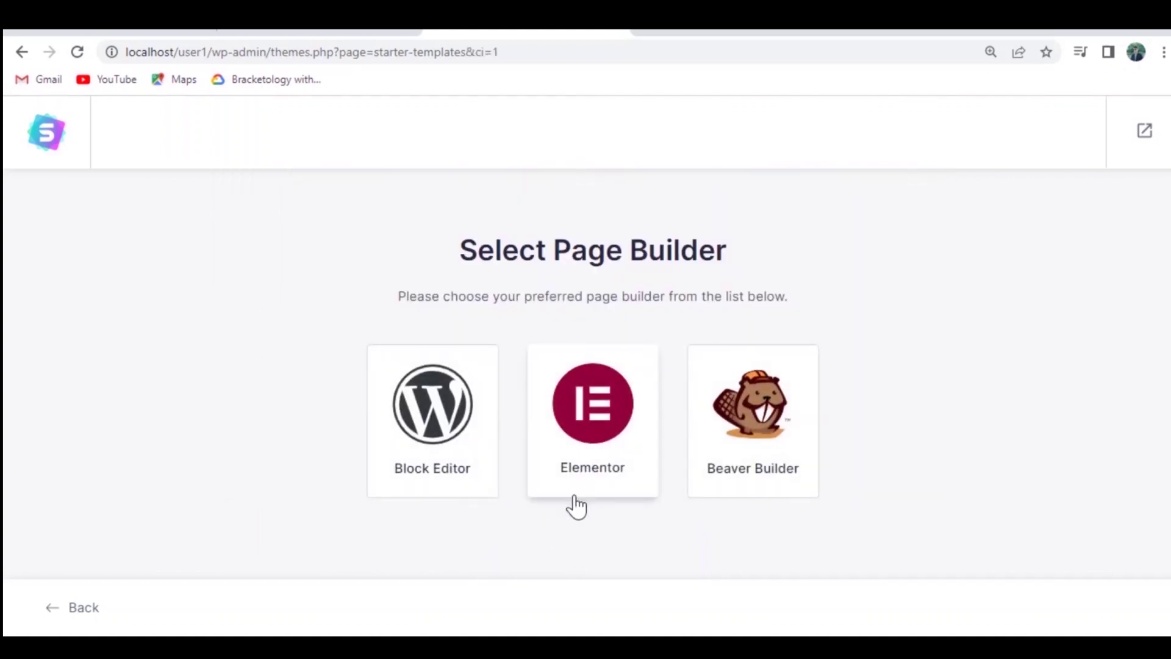
pyautogui.click(595, 418)
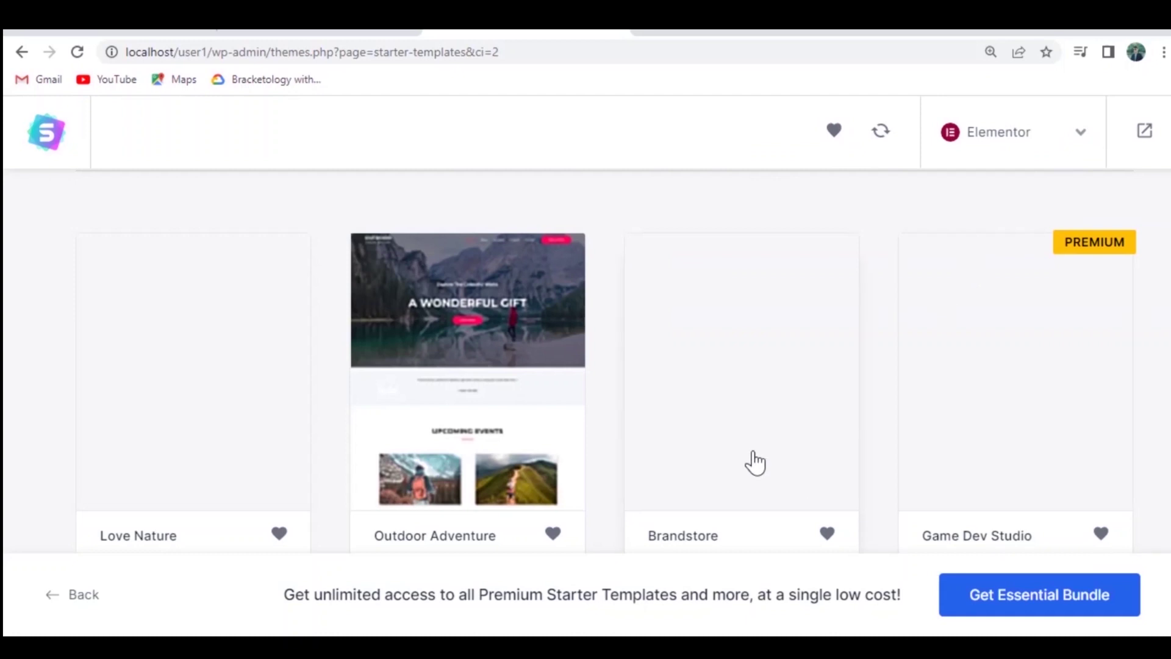
# Search the starter templates for "print".
pyautogui.scroll(-3, 755, 464)
pyautogui.scroll(4, 755, 454)
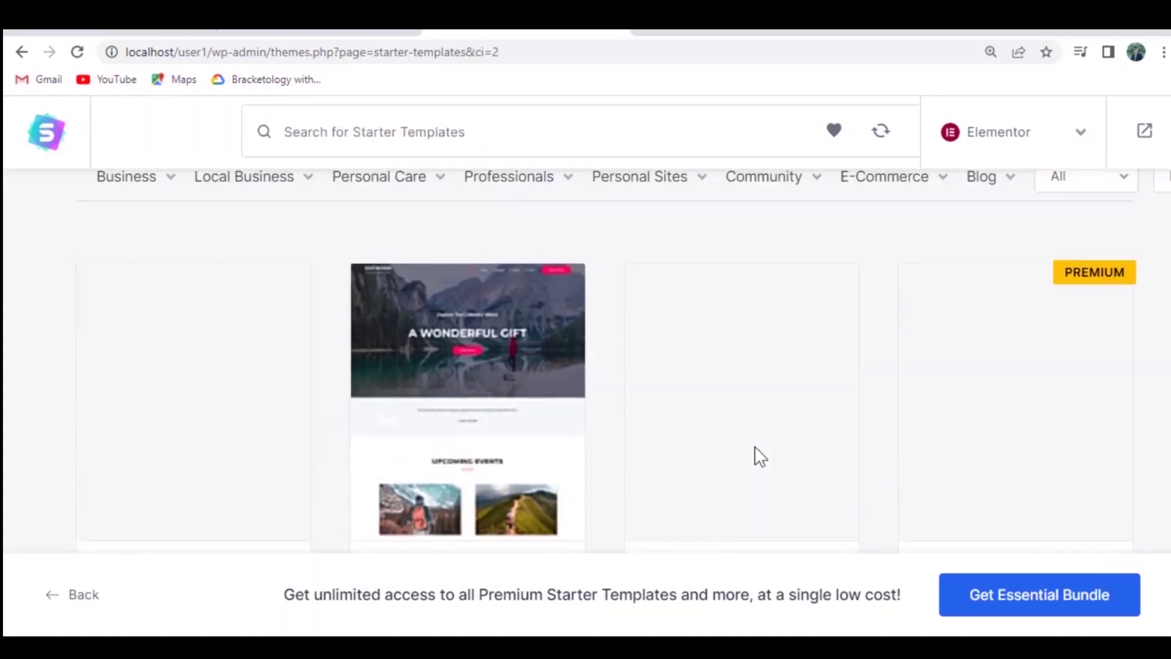
pyautogui.scroll(4, 755, 448)
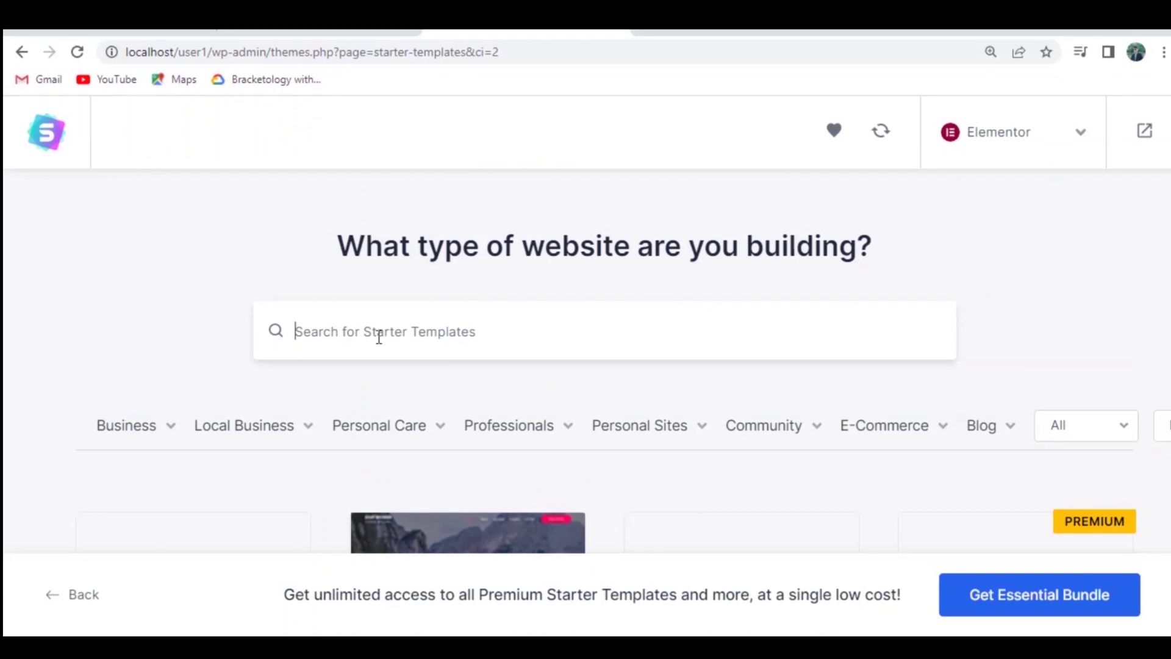
pyautogui.write('pri')
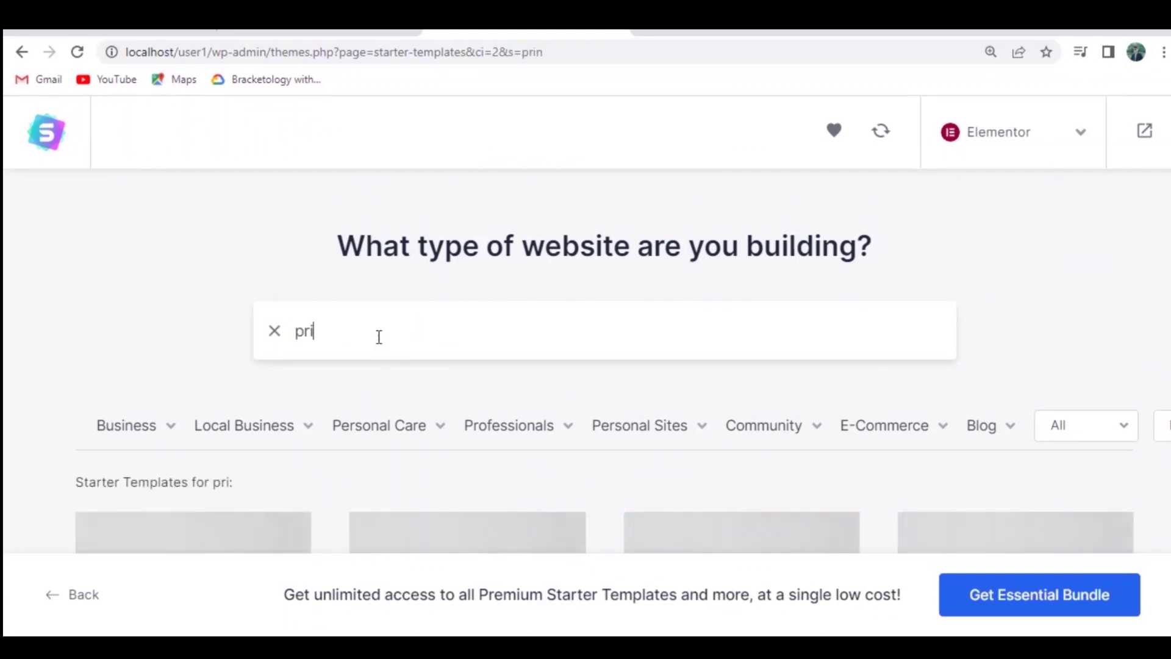
pyautogui.write('nt')
pyautogui.press('BackSpace')
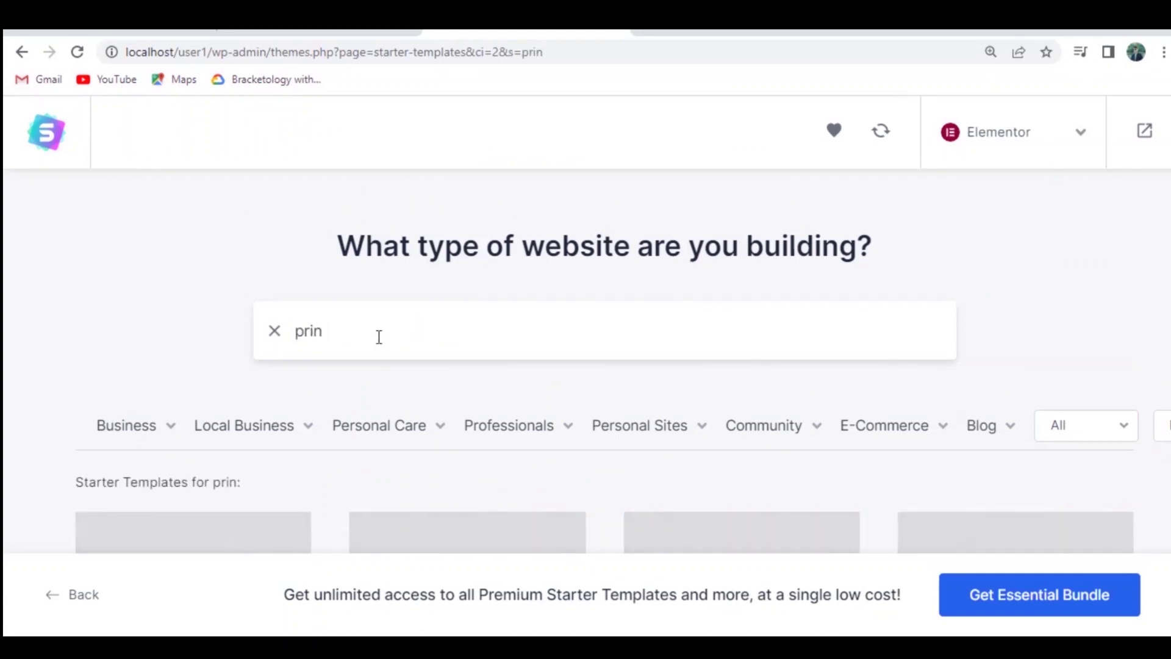
pyautogui.write('t')
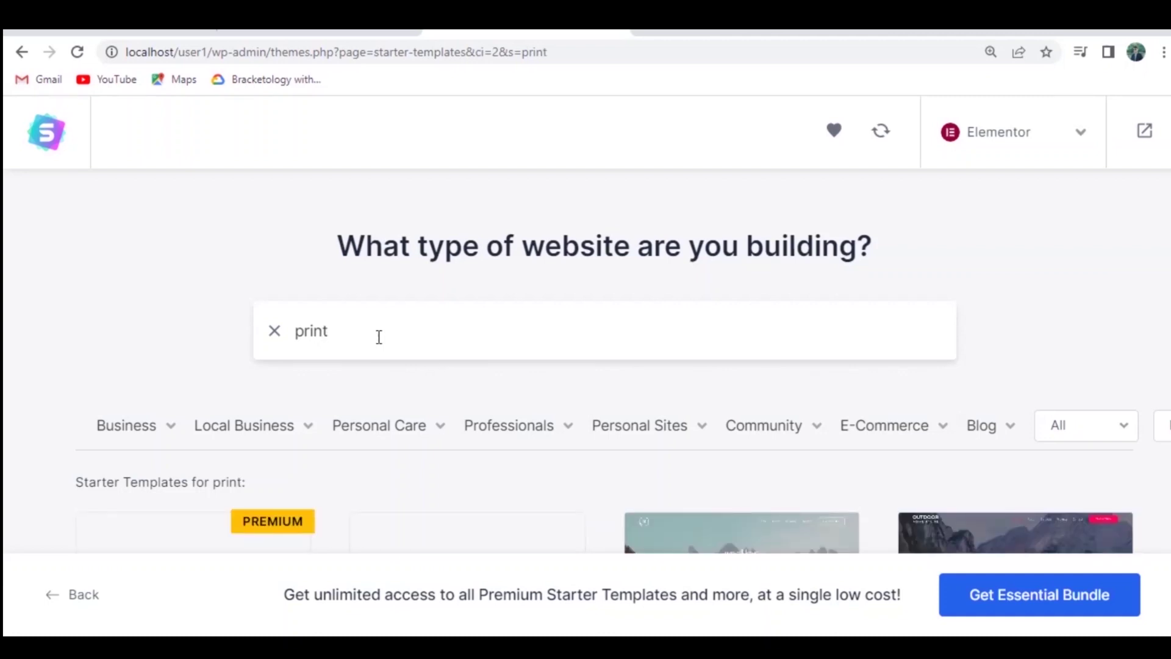
# Look through the matching templates and select the free Custom Printing template.
pyautogui.scroll(-5, 493, 397)
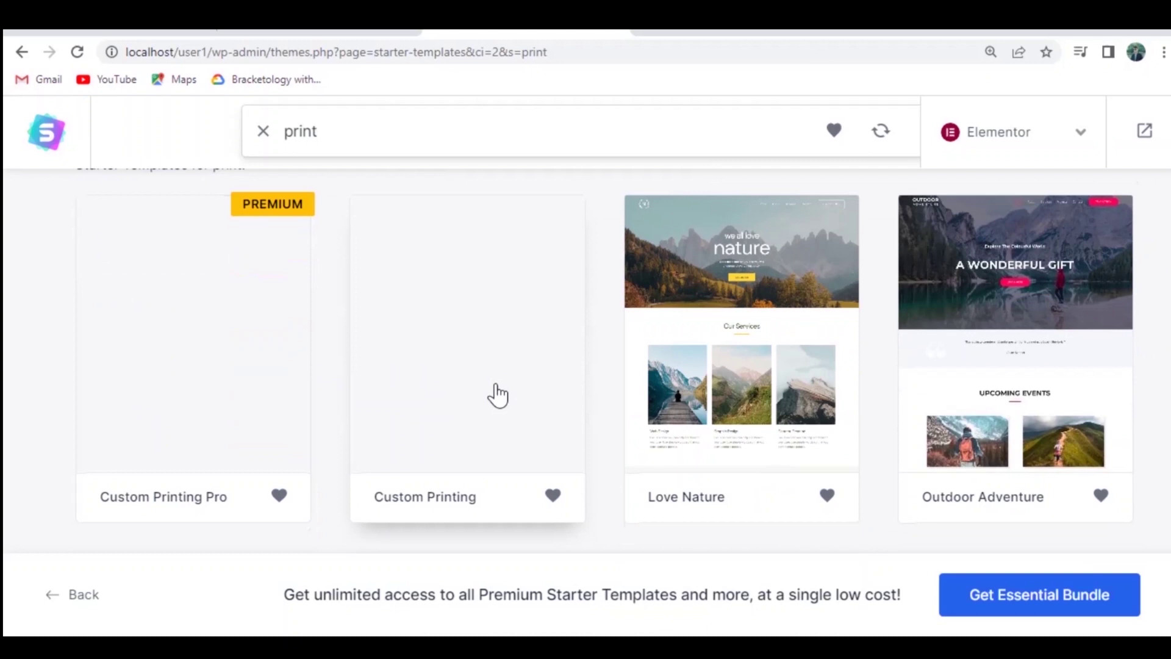
pyautogui.scroll(-5, 497, 395)
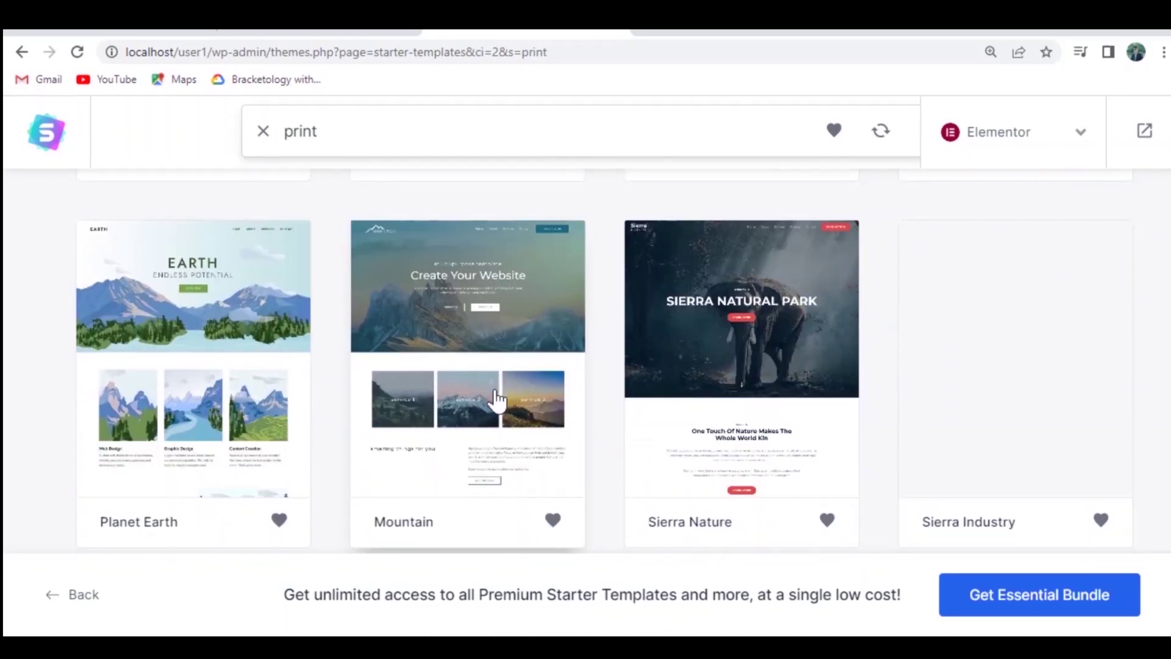
pyautogui.scroll(10, 497, 399)
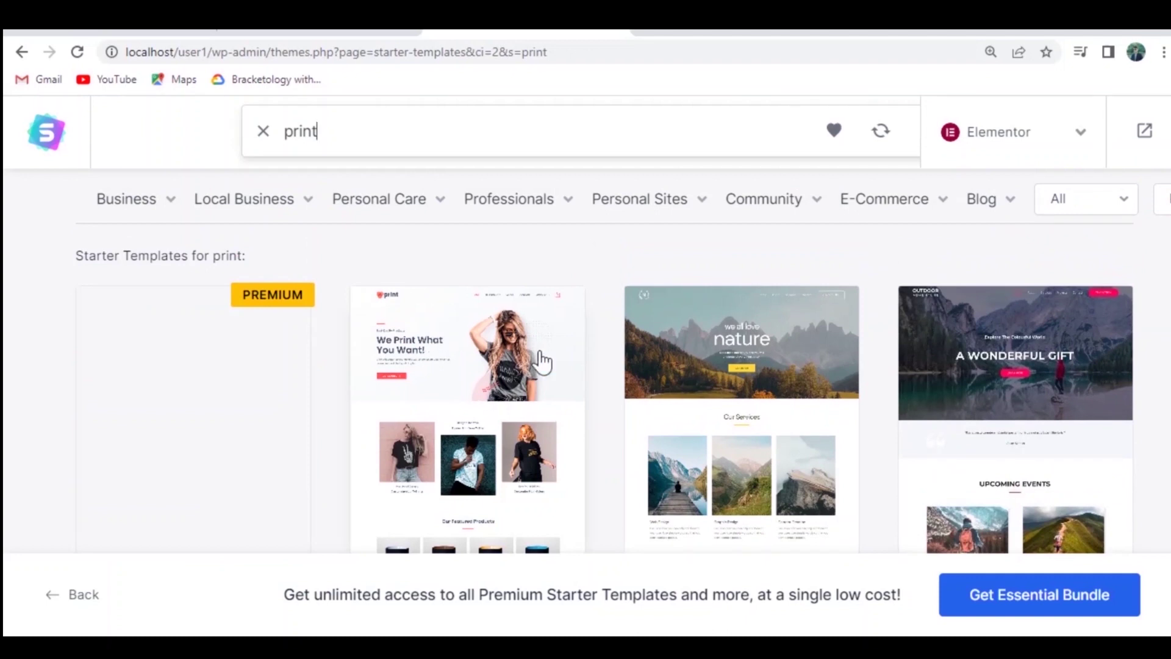
pyautogui.click(542, 361)
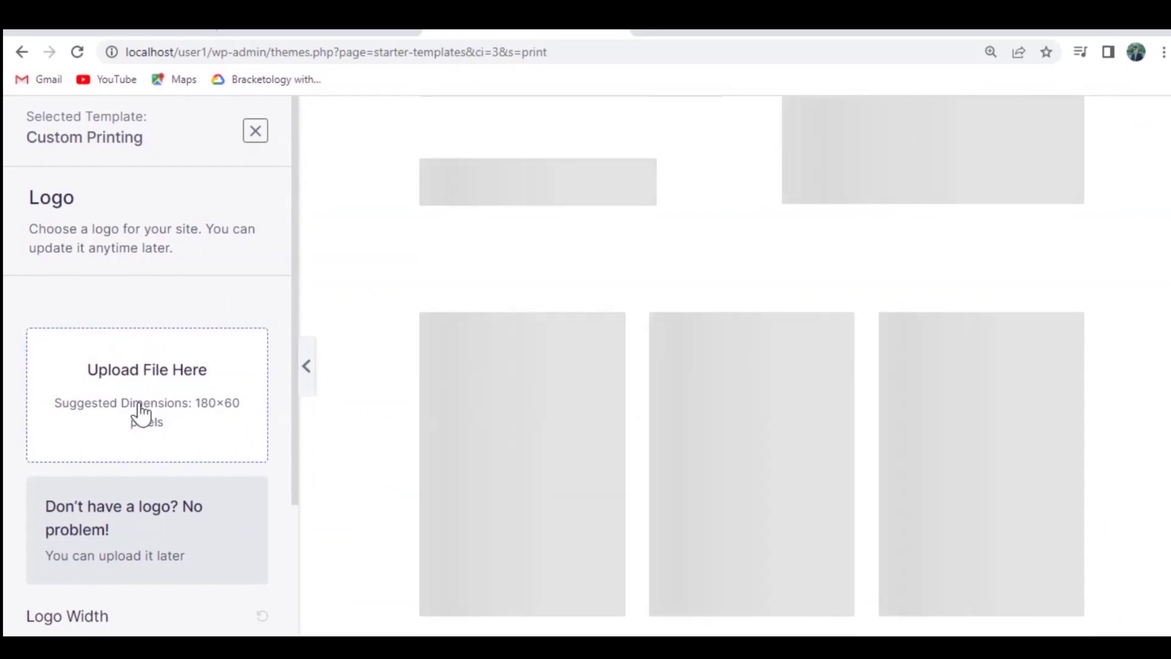
# Skip the logo upload and continue with the template's default colors and Poppins fonts.
pyautogui.scroll(-3, 140, 415)
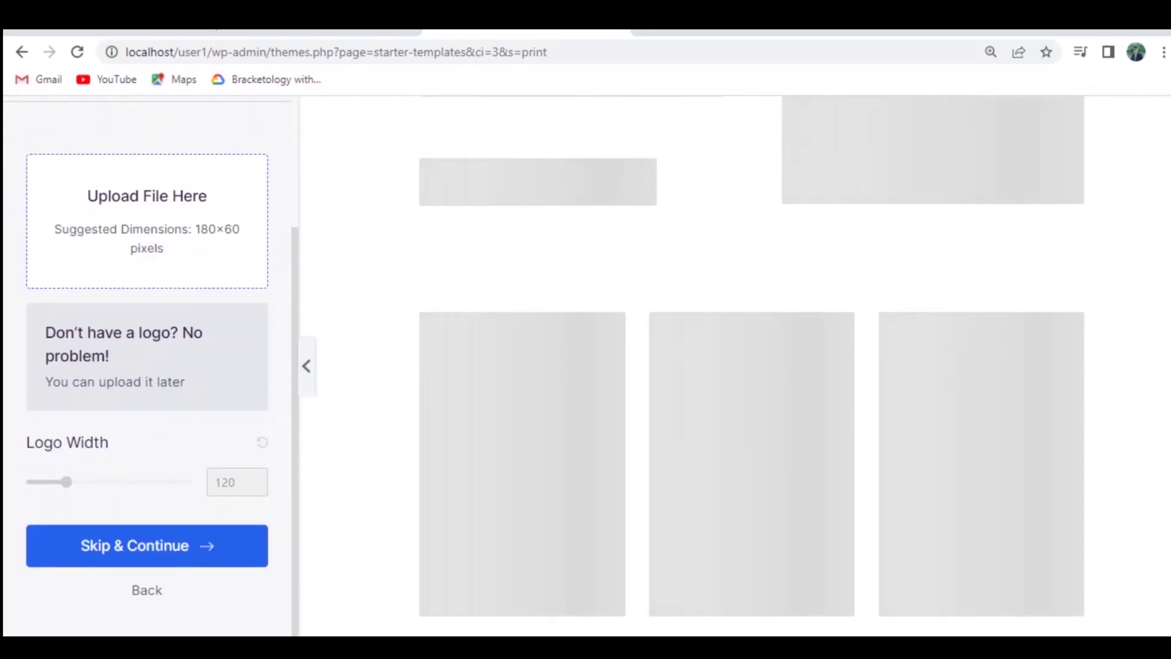
pyautogui.click(119, 561)
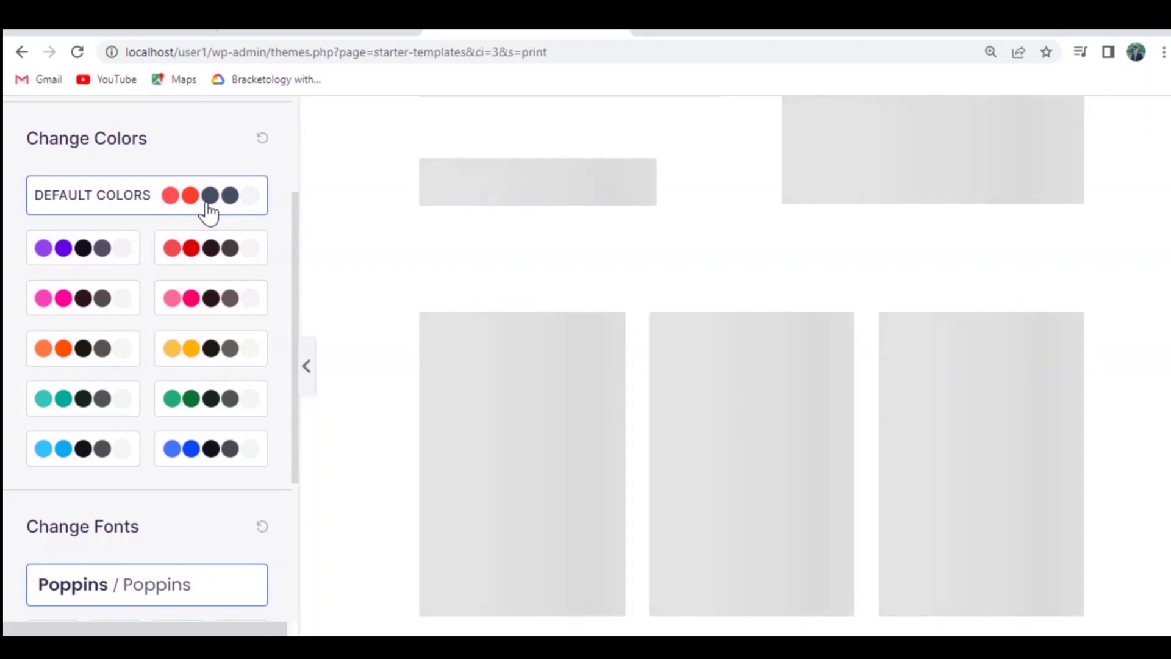
pyautogui.scroll(-4, 195, 583)
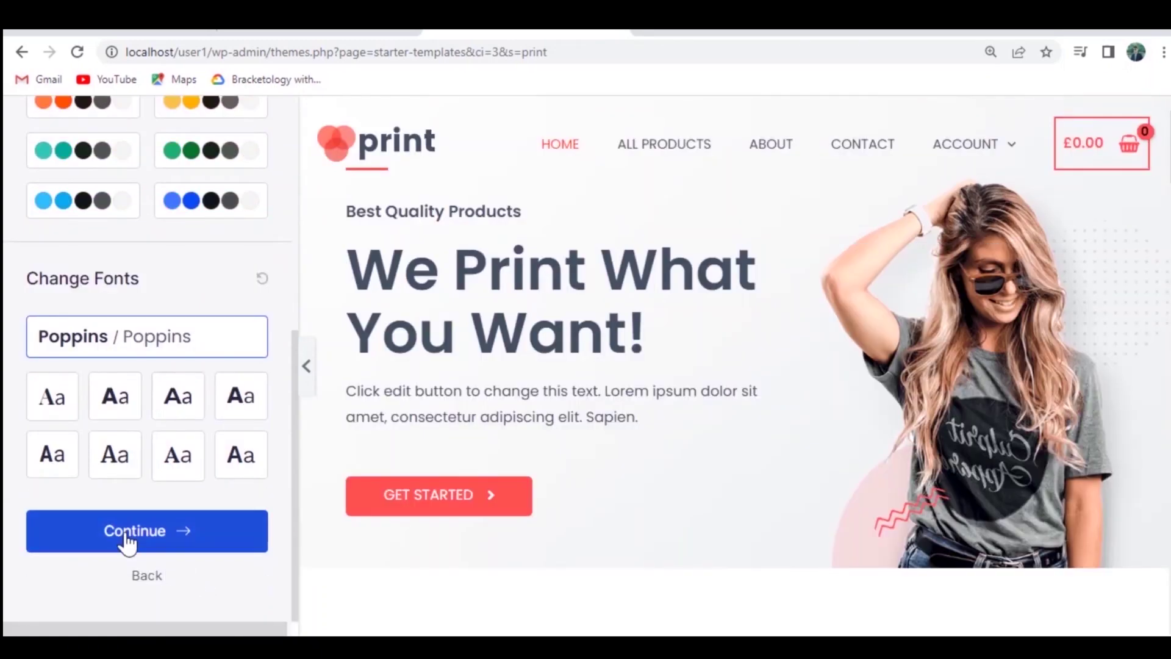
pyautogui.click(127, 536)
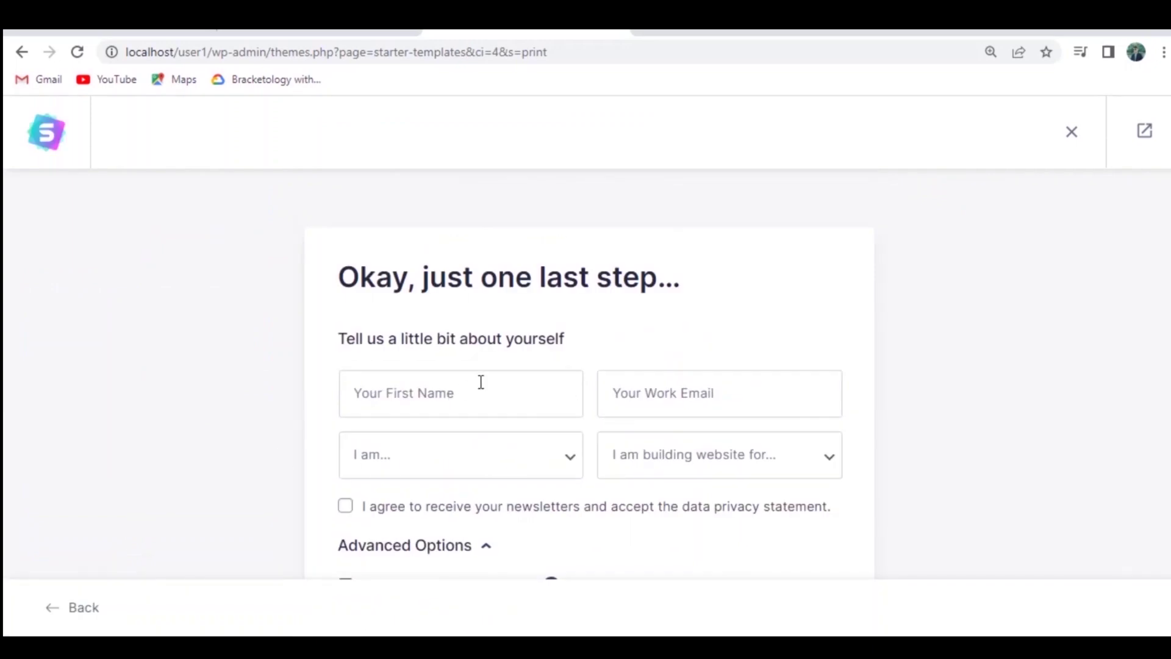
# Submit the build with the default import options and empty personal details, and view the finished website's home page.
pyautogui.scroll(-5, 482, 382)
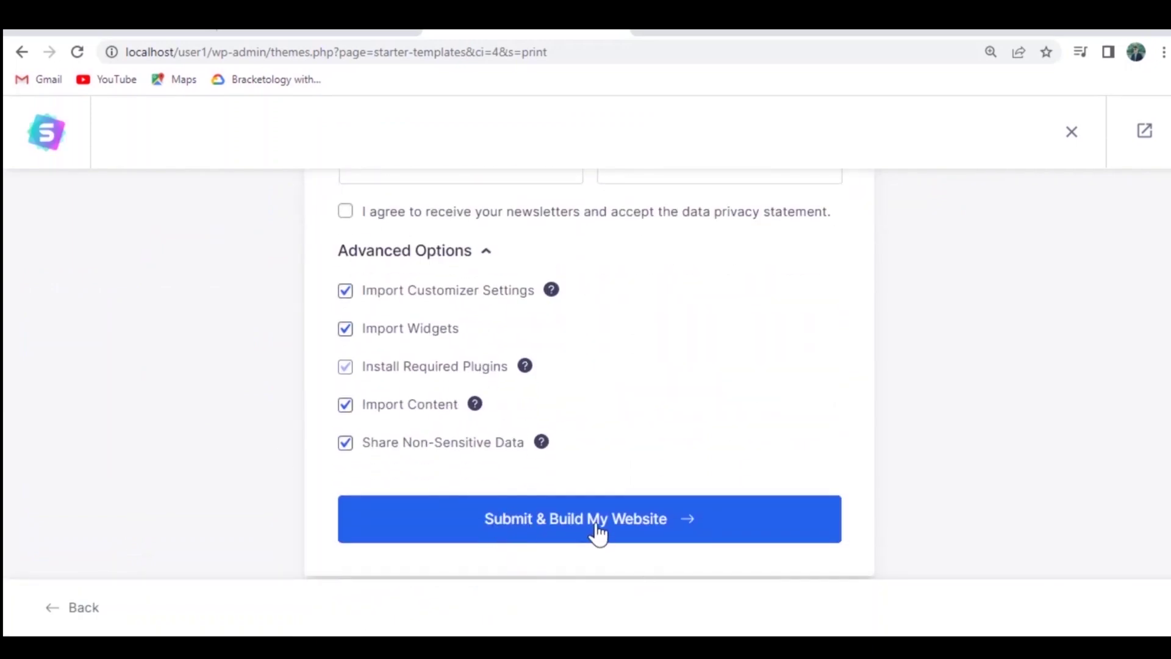
pyautogui.click(526, 518)
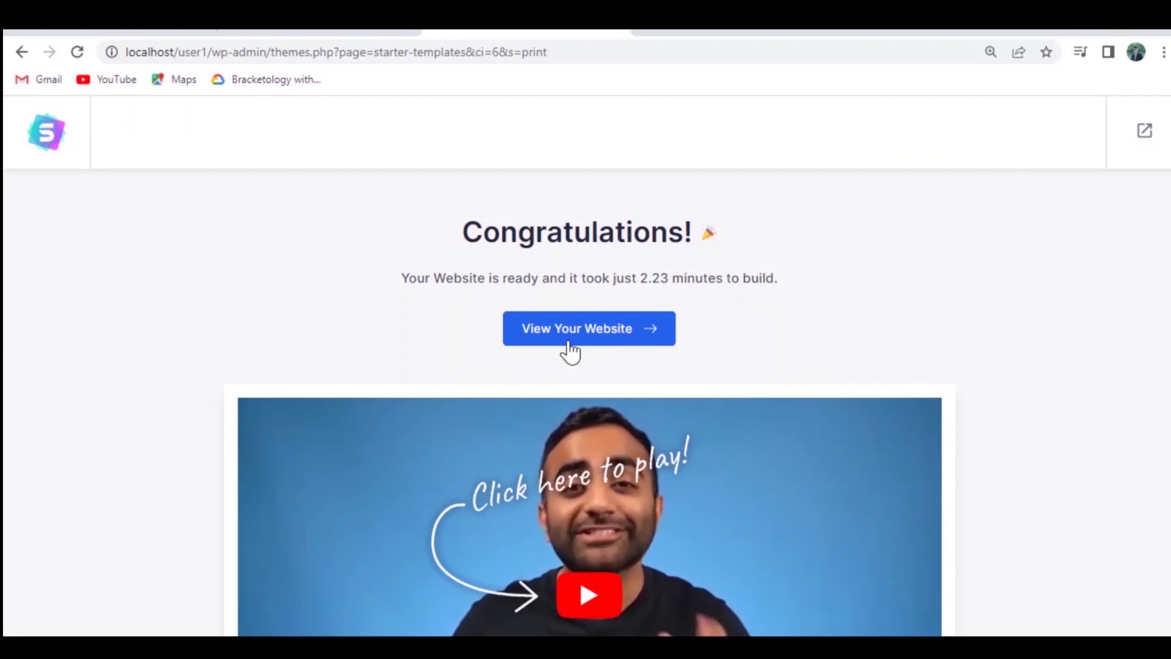
pyautogui.click(579, 332)
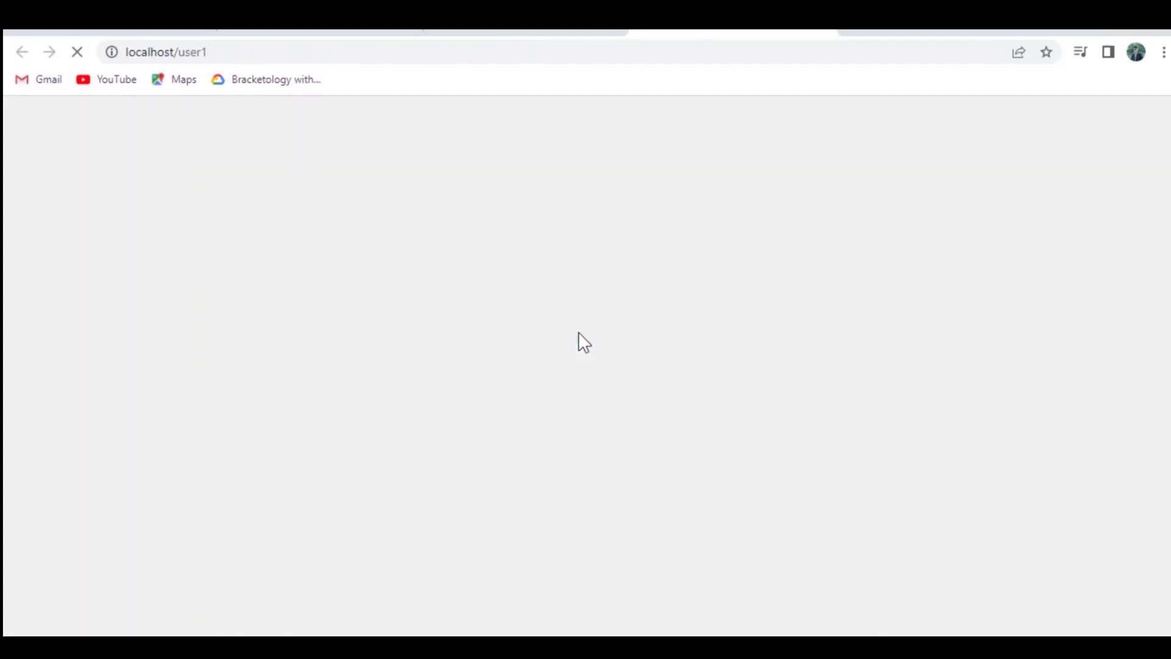
pyautogui.scroll(-2, 636, 337)
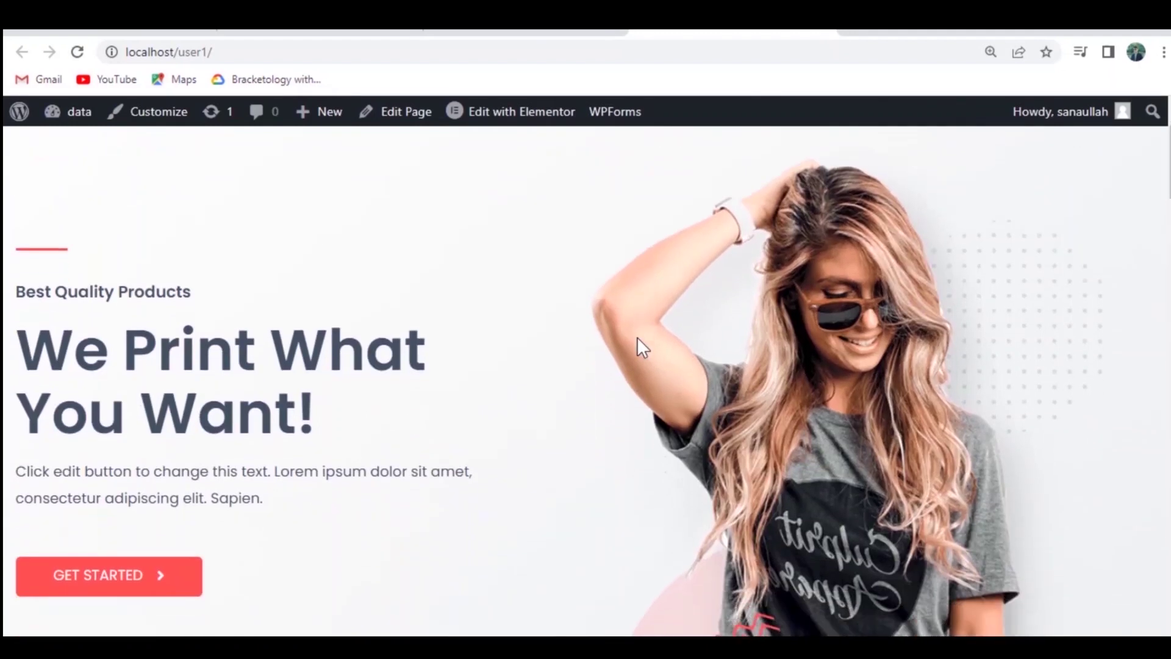
pyautogui.scroll(1, 637, 337)
pyautogui.scroll(1, 636, 336)
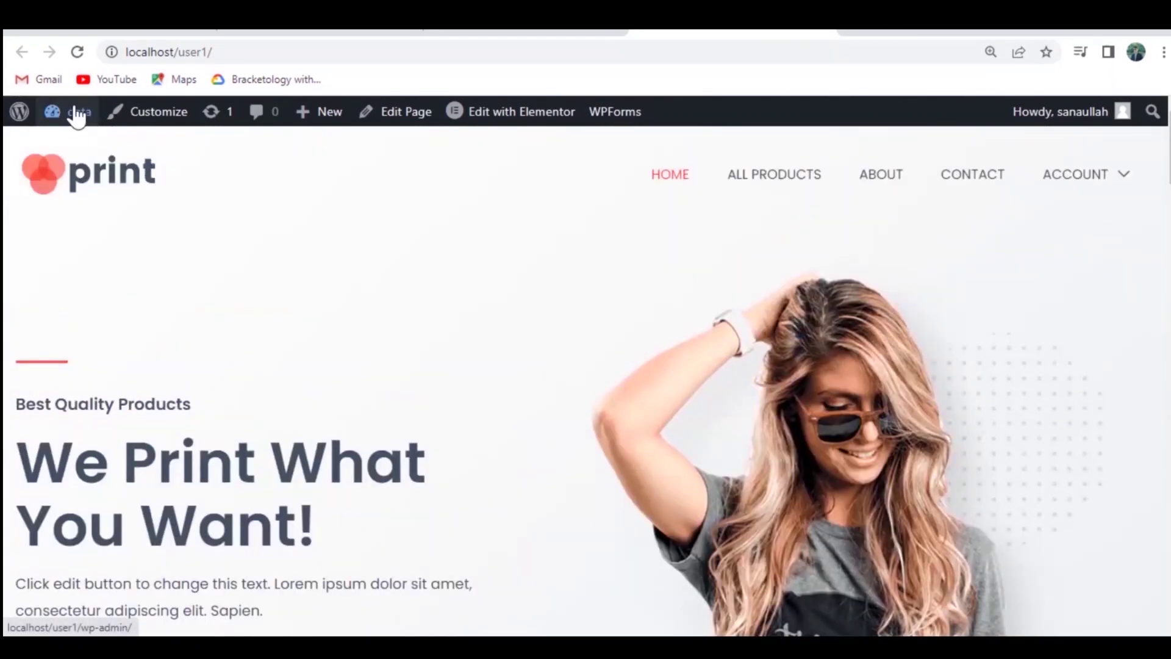
# Return to the site's admin dashboard and install the WooCommerce plugin from the Cart Abandonment Recovery notice.
pyautogui.moveTo(73, 115)
pyautogui.click(71, 154)
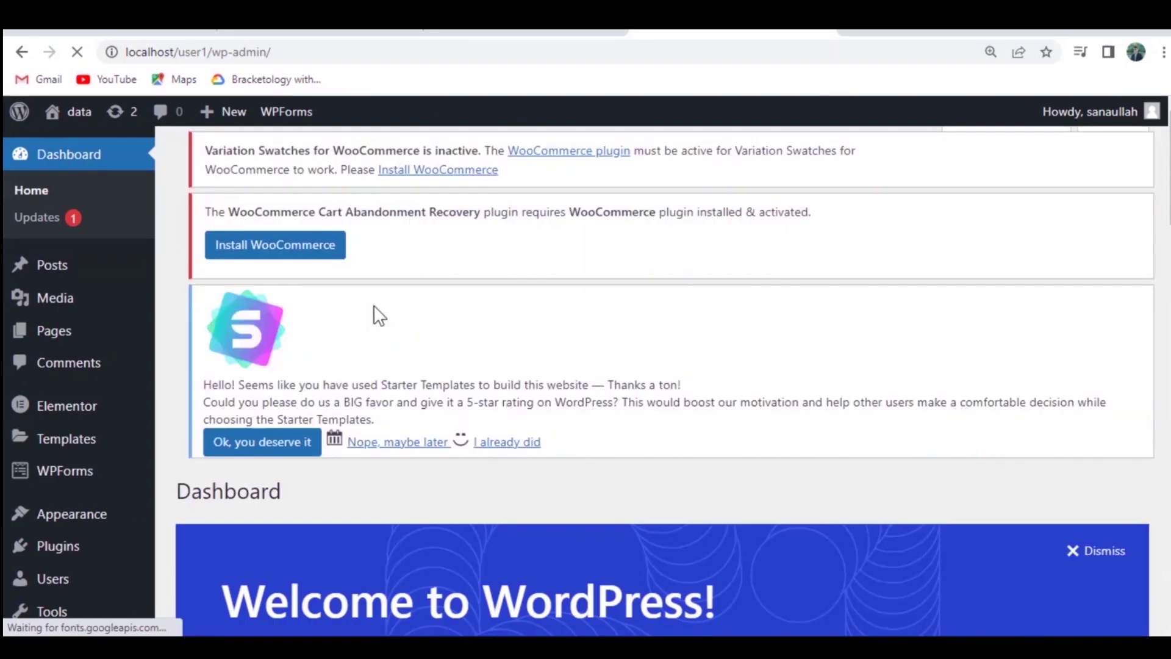
pyautogui.scroll(-1, 374, 305)
pyautogui.scroll(-2, 374, 313)
pyautogui.scroll(1, 12, 304)
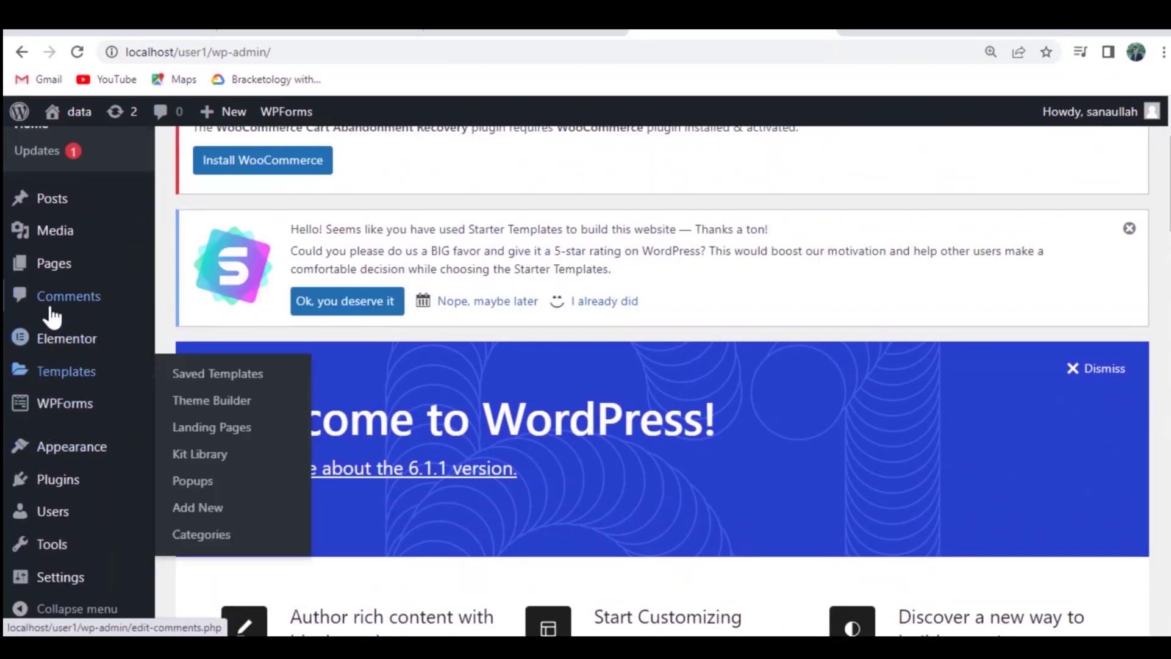
pyautogui.scroll(-2, 55, 323)
pyautogui.scroll(-2, 54, 322)
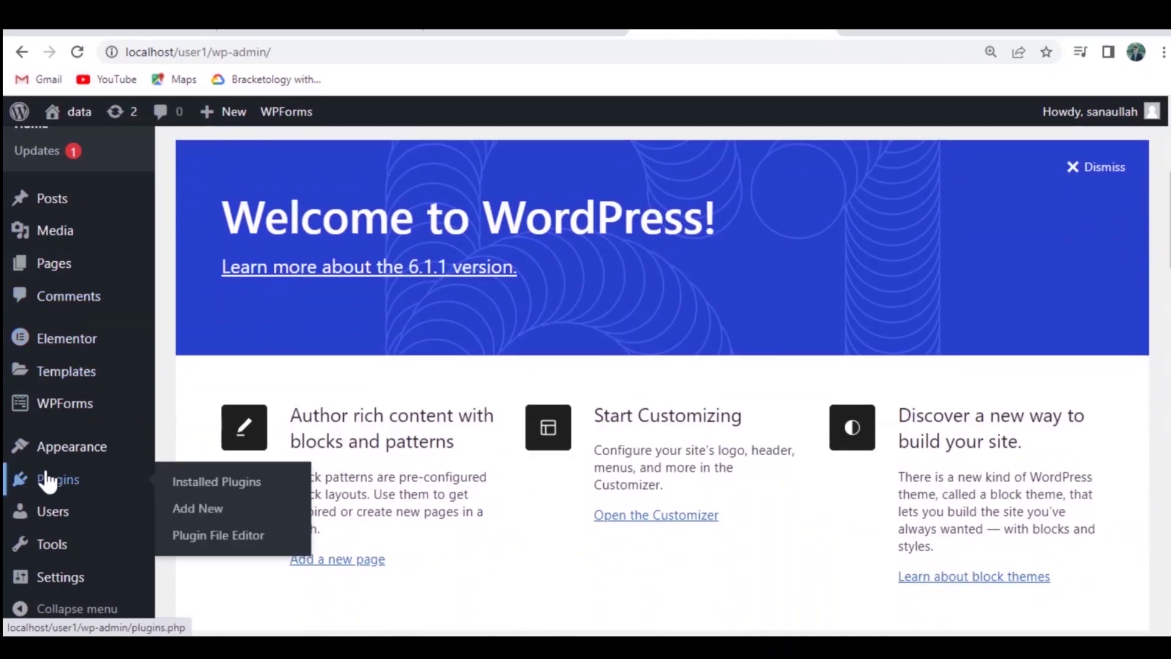
pyautogui.scroll(-3, 47, 479)
pyautogui.scroll(10, 47, 480)
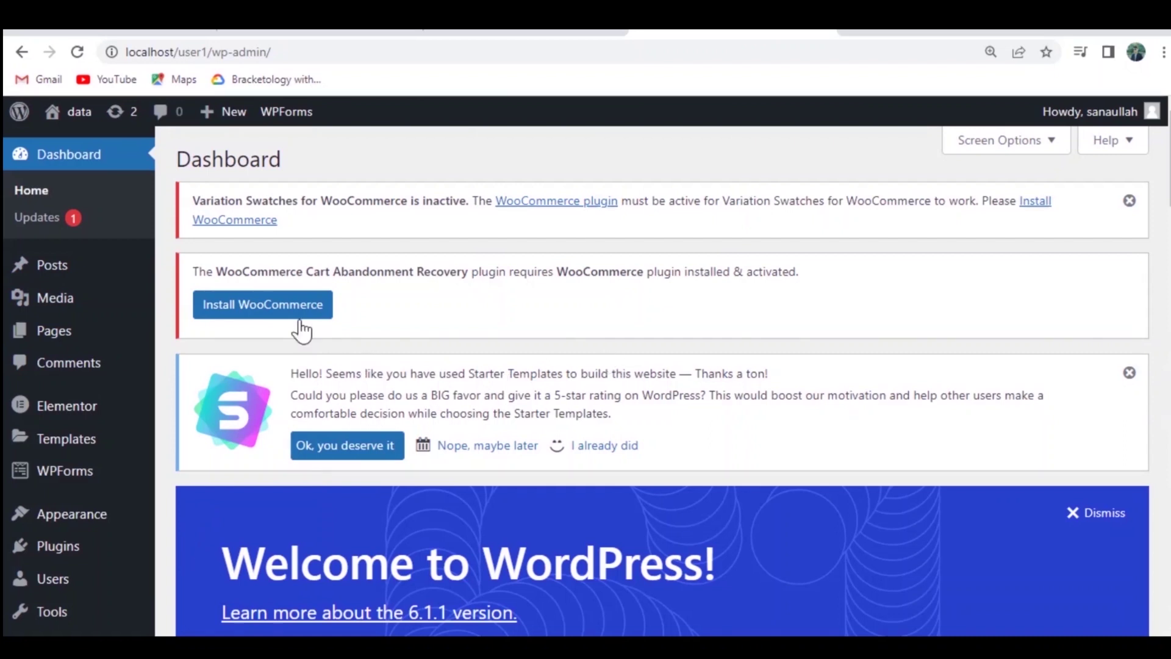
pyautogui.click(272, 308)
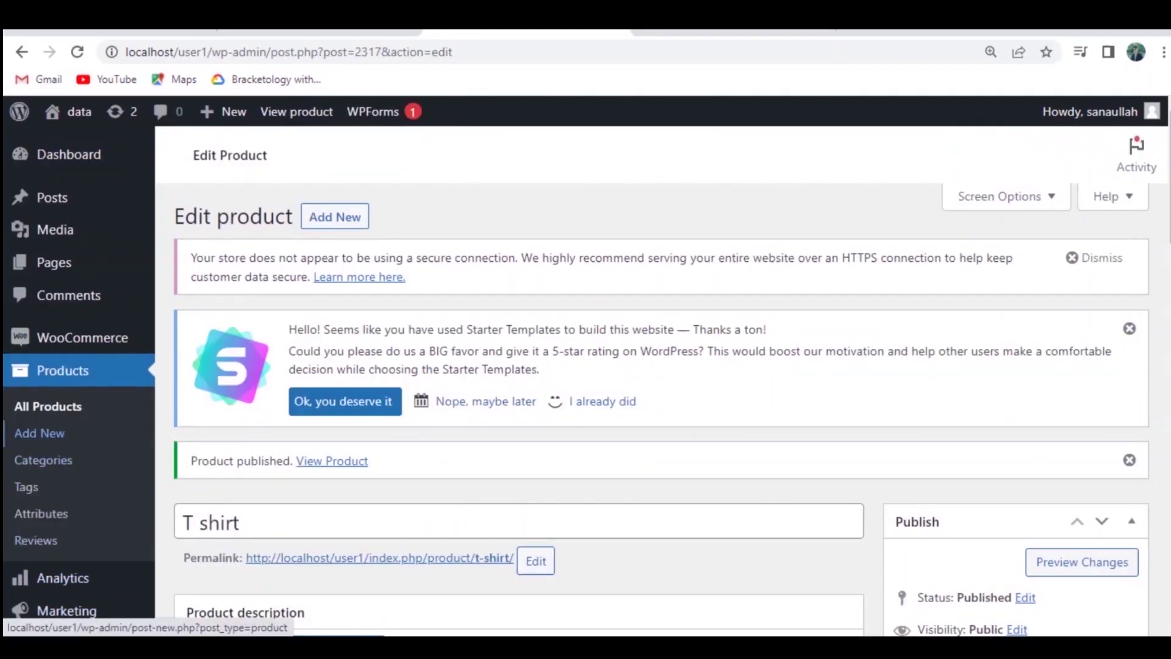
# Open the list of all products from the T shirt product's edit page.
pyautogui.click(41, 413)
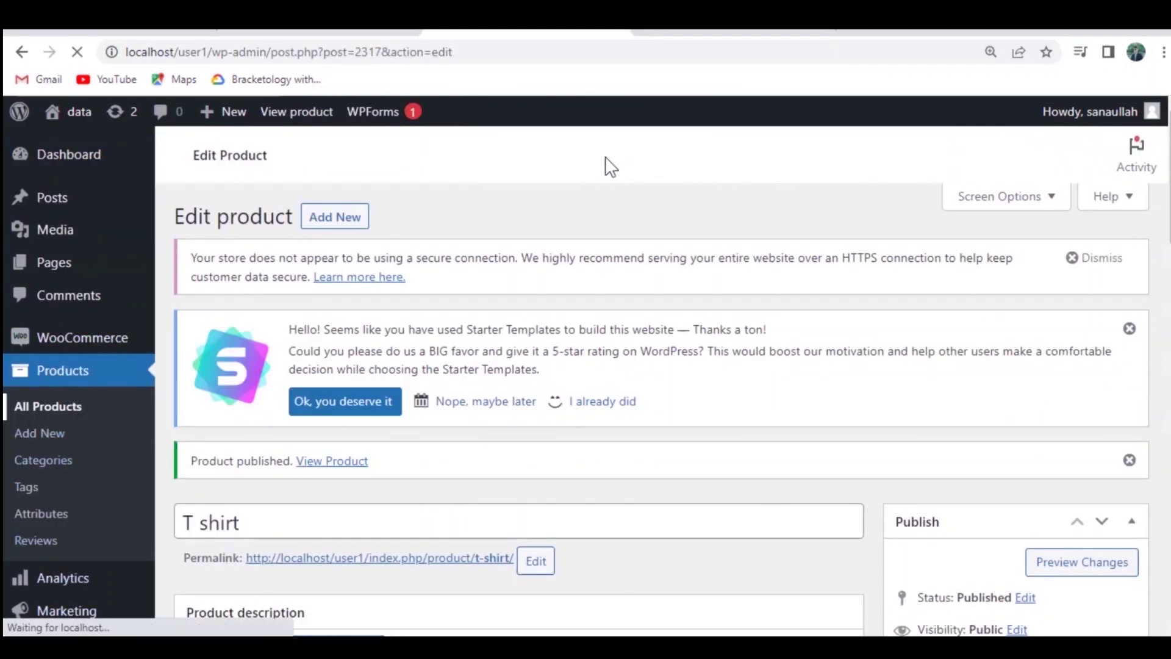
pyautogui.scroll(-5, 590, 174)
pyautogui.scroll(5, 589, 174)
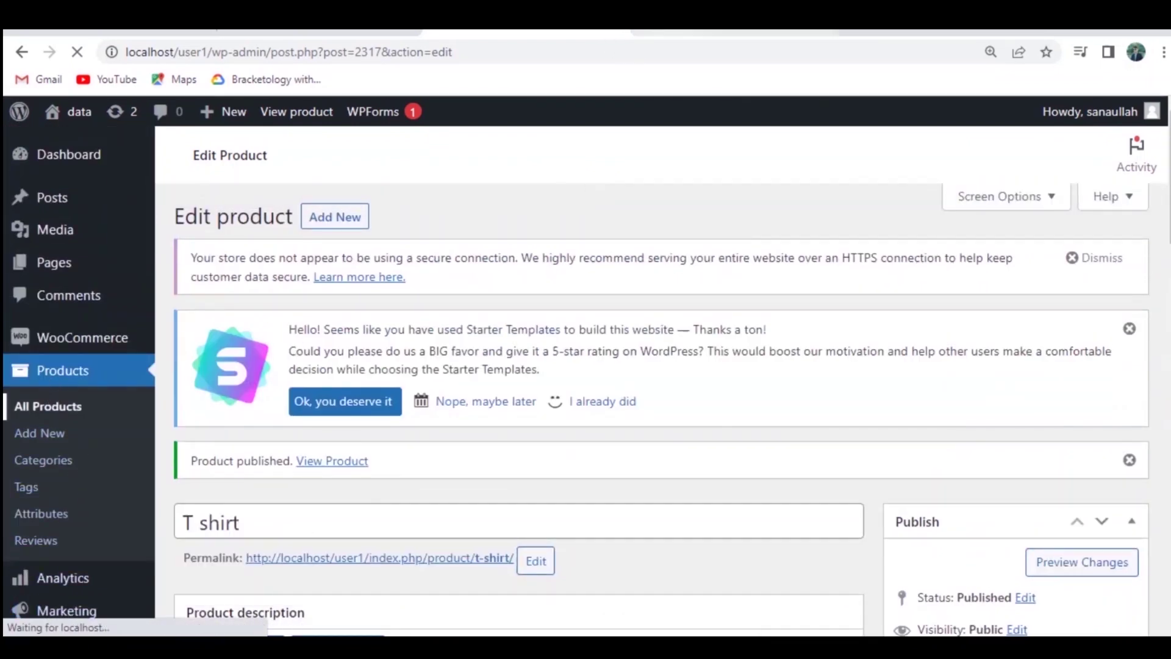
# Switch to the store's Shop page, open the T shirt product, and examine its image, price and purchase options.
pyautogui.hotkey('ctrl', 'Tab')
pyautogui.scroll(-3, 664, 354)
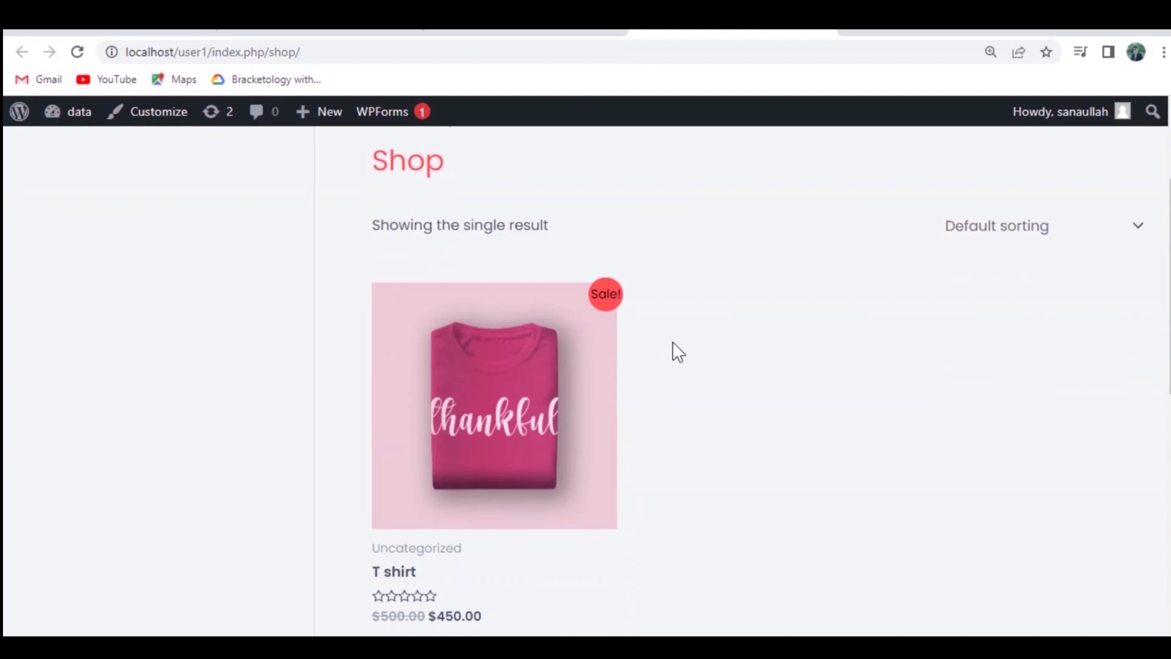
pyautogui.click(470, 374)
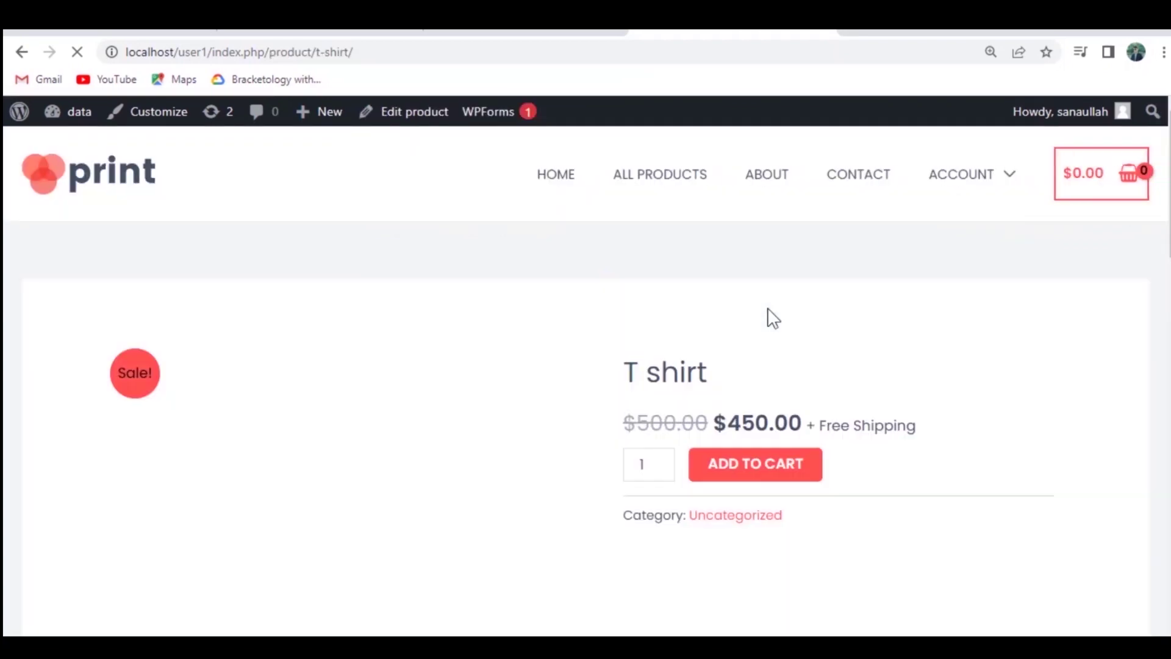
pyautogui.scroll(-3, 767, 308)
pyautogui.scroll(-5, 769, 321)
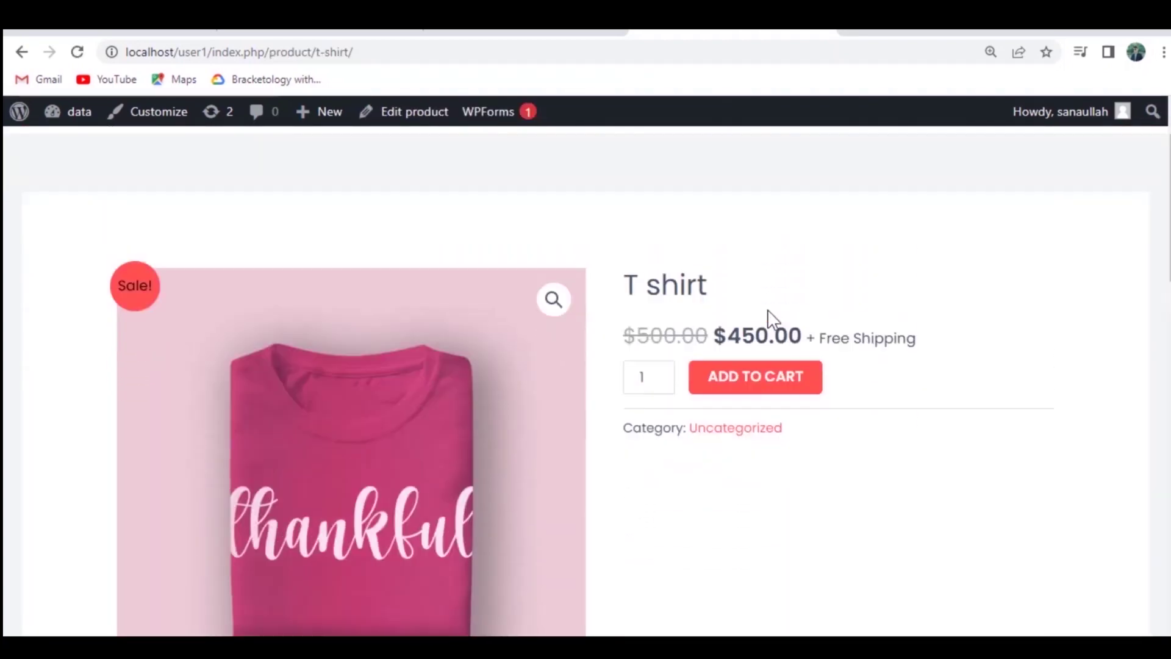
pyautogui.scroll(5, 770, 322)
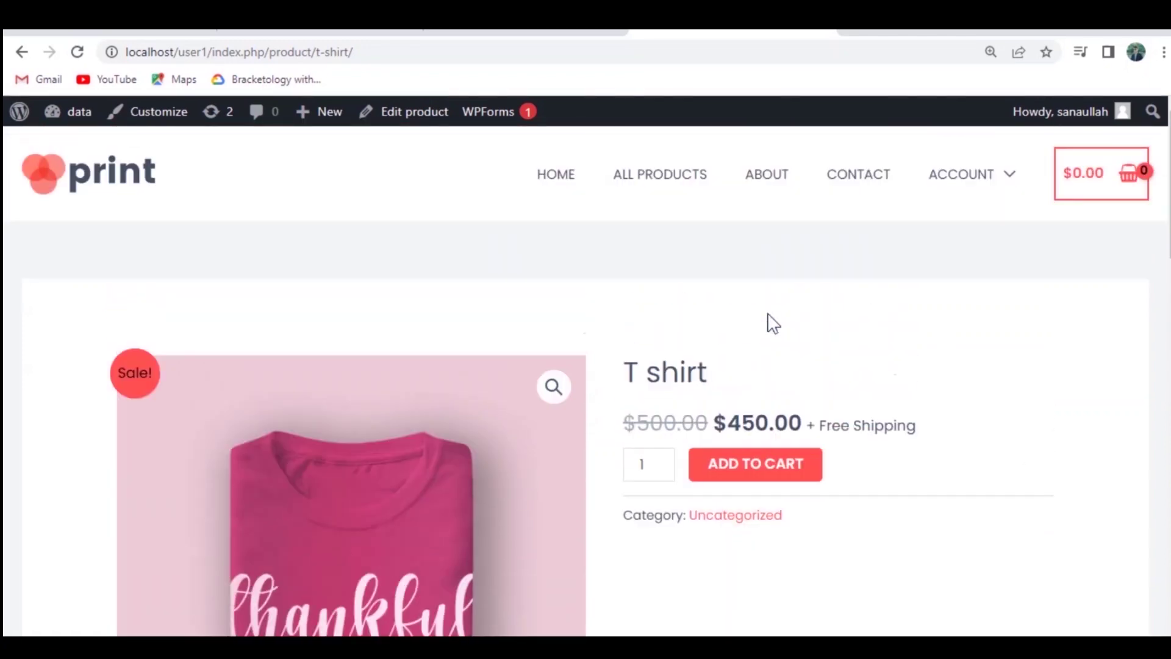
pyautogui.scroll(-5, 768, 321)
pyautogui.scroll(5, 774, 327)
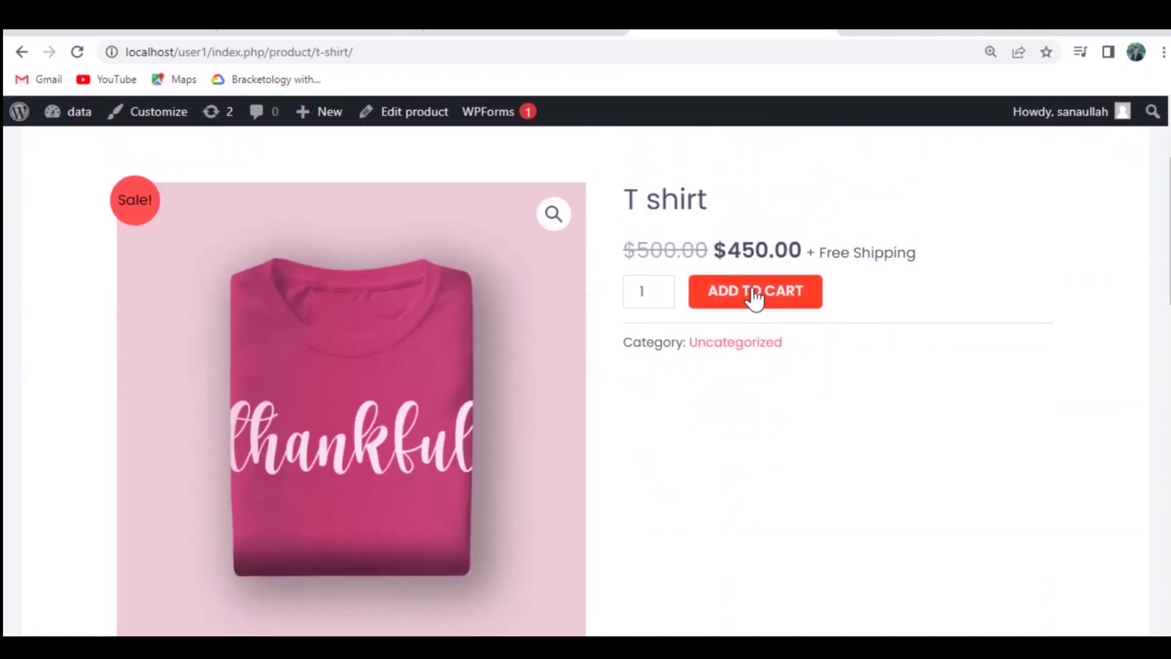
# Add the T shirt to the cart twice, and view the cart with its item and totals.
pyautogui.click(757, 295)
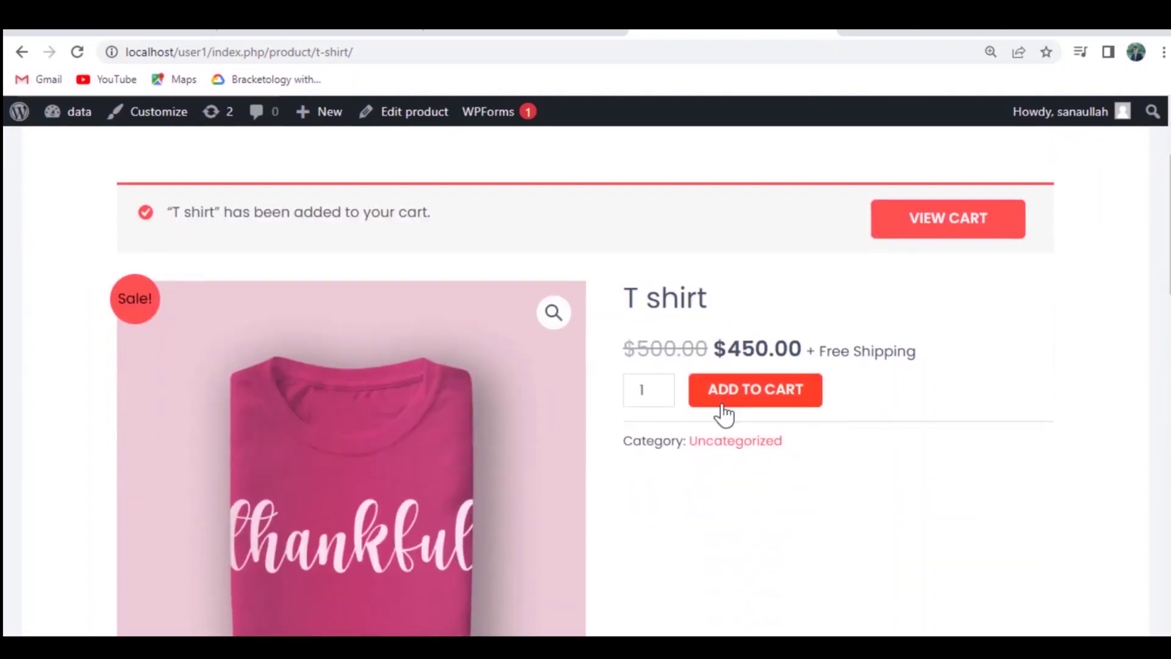
pyautogui.click(751, 390)
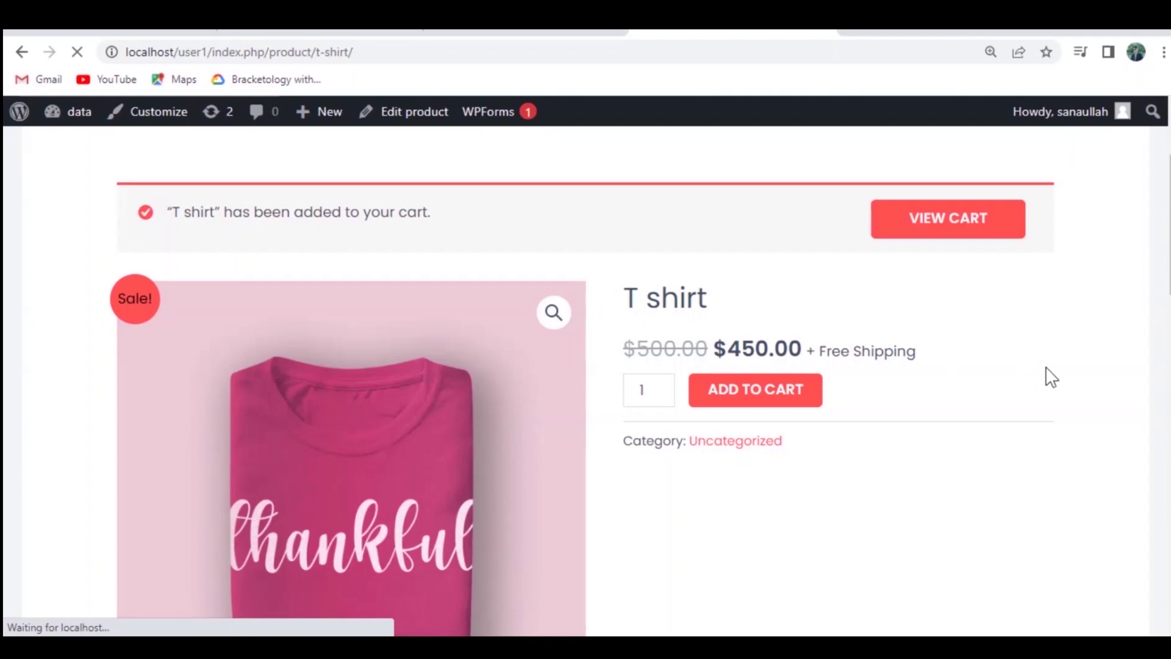
pyautogui.scroll(-6, 941, 405)
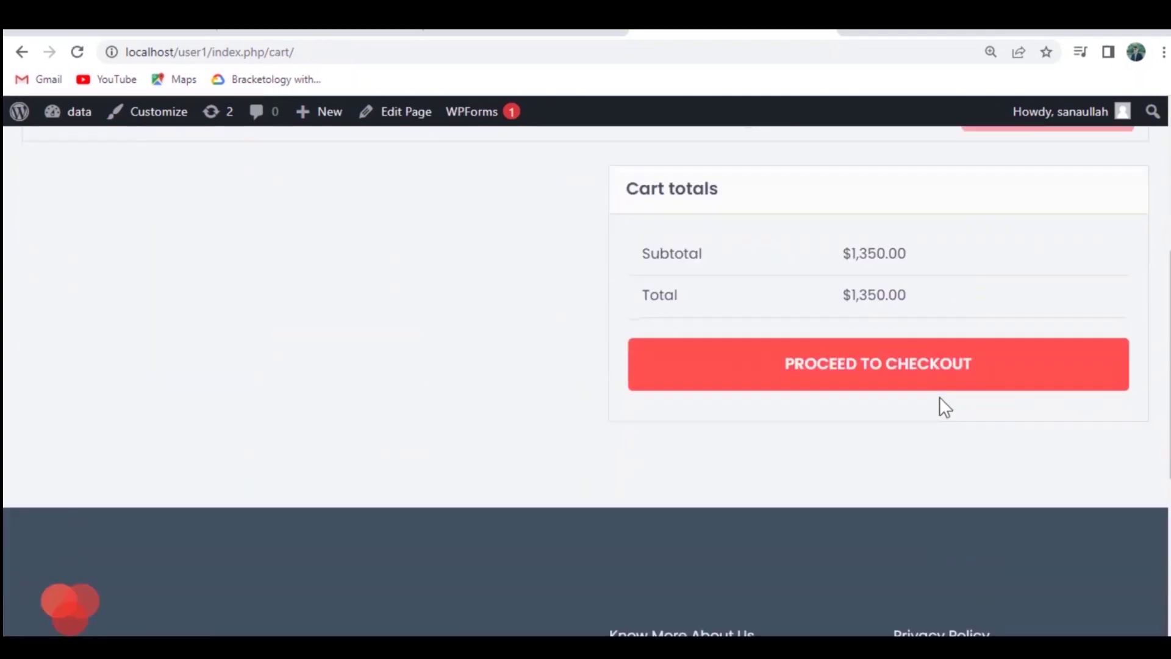
pyautogui.scroll(4, 858, 368)
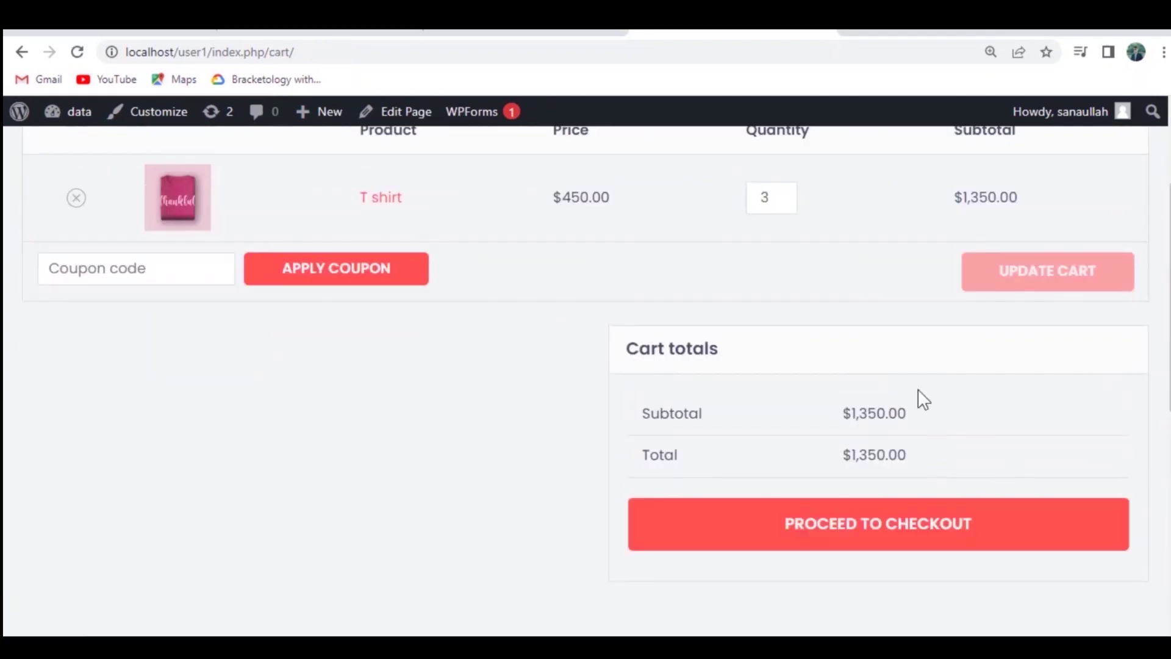
# Proceed to checkout and examine the billing form, order summary and payment section.
pyautogui.click(830, 531)
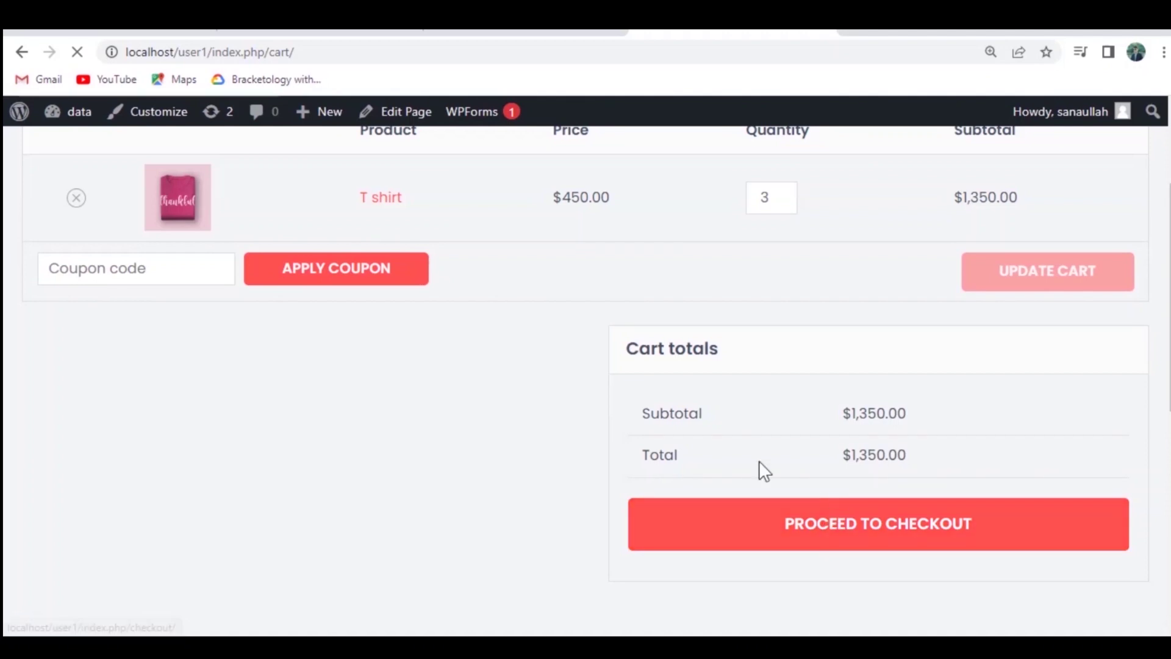
pyautogui.scroll(-4, 828, 354)
pyautogui.scroll(-1, 830, 361)
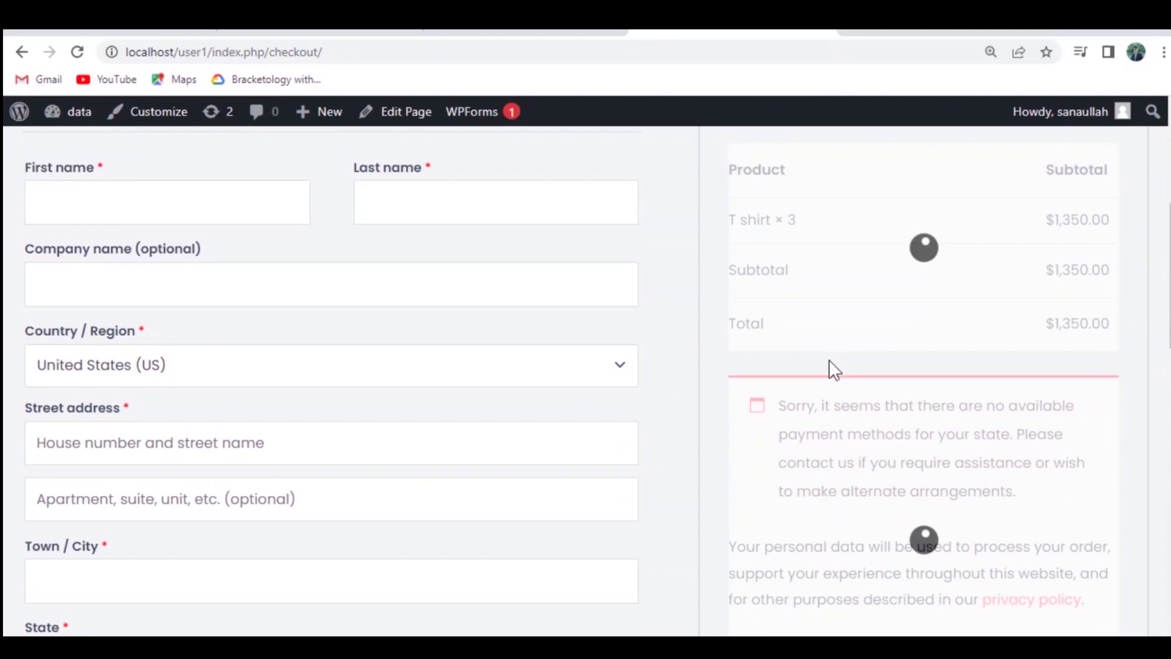
pyautogui.scroll(1, 829, 361)
pyautogui.scroll(-3, 829, 360)
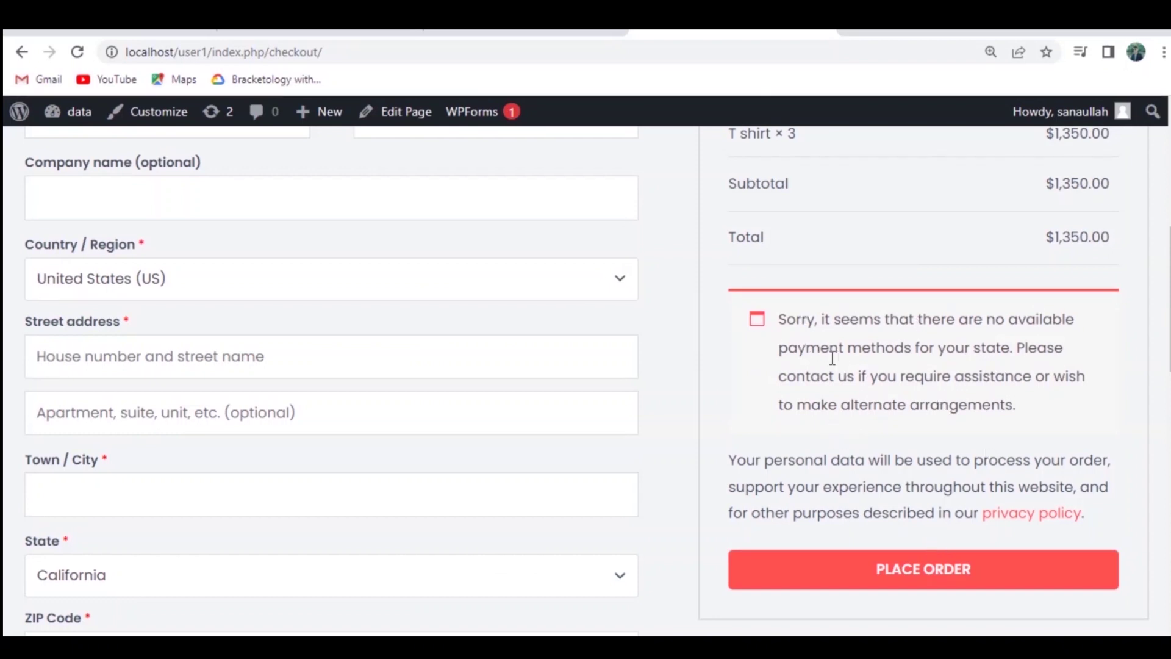
pyautogui.scroll(5, 898, 331)
pyautogui.scroll(-3, 899, 330)
pyautogui.scroll(-2, 898, 332)
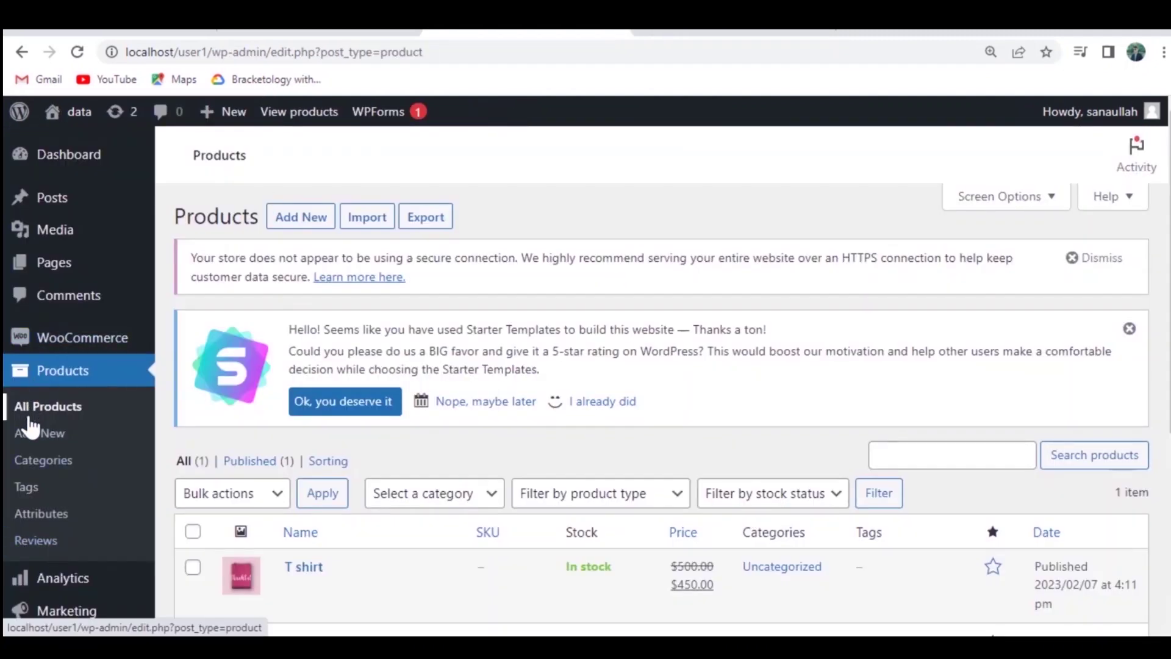
# Start a new product named "Tea cup" and save it as a draft.
pyautogui.rightClick(33, 444)
pyautogui.click(31, 443)
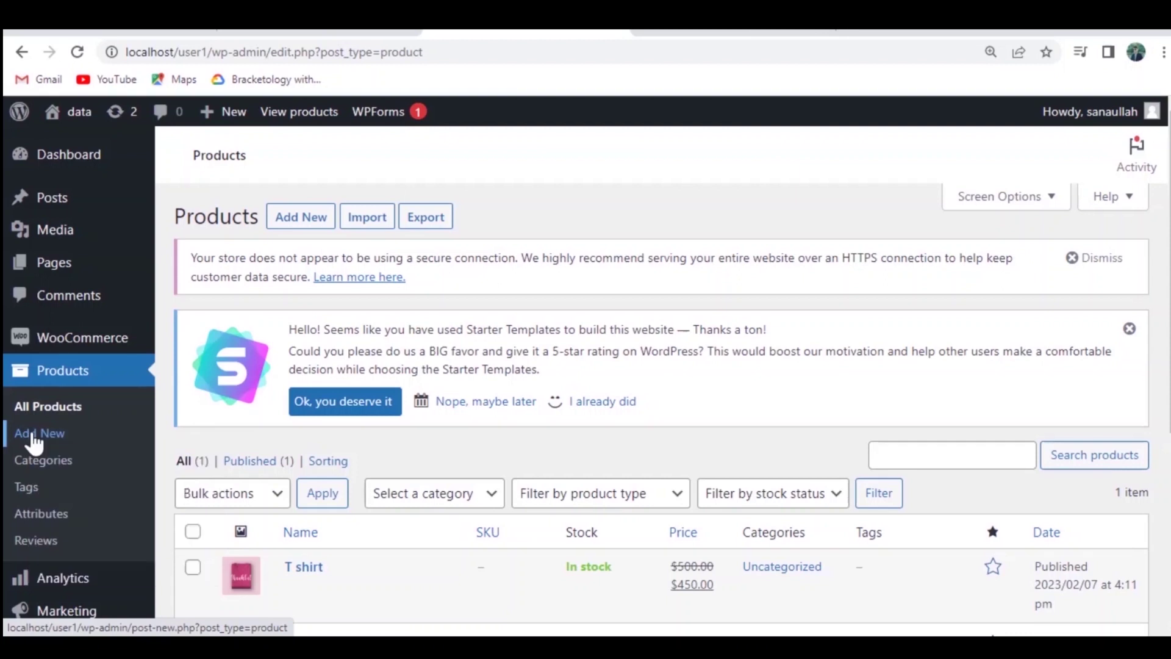
pyautogui.click(32, 440)
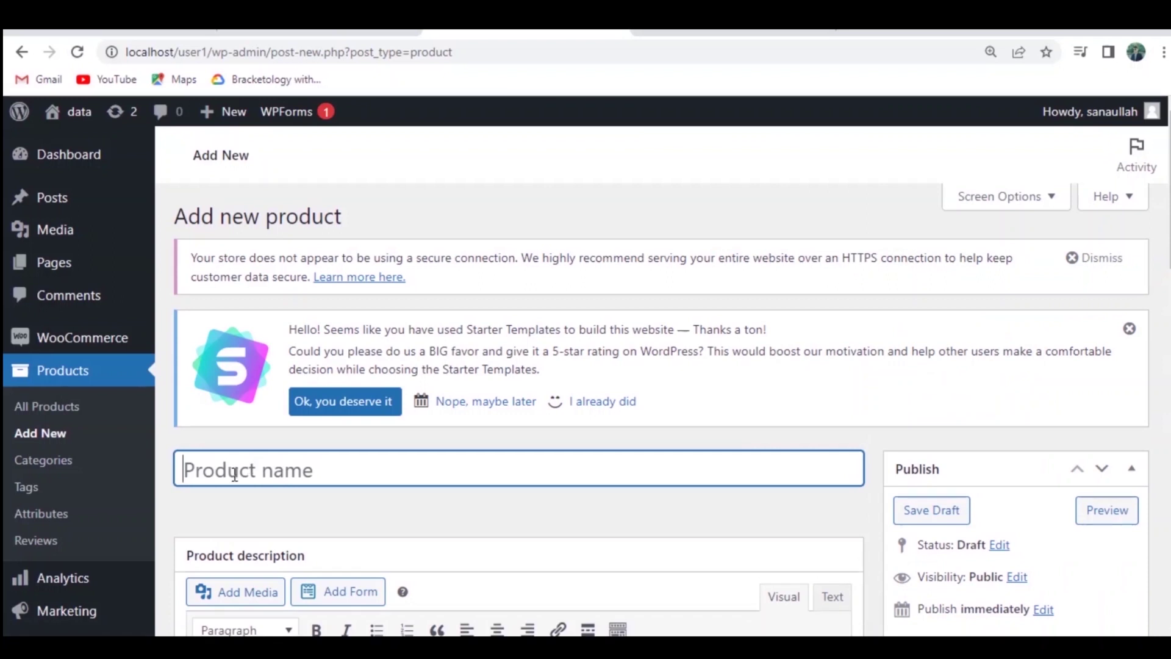
pyautogui.write('a cup')
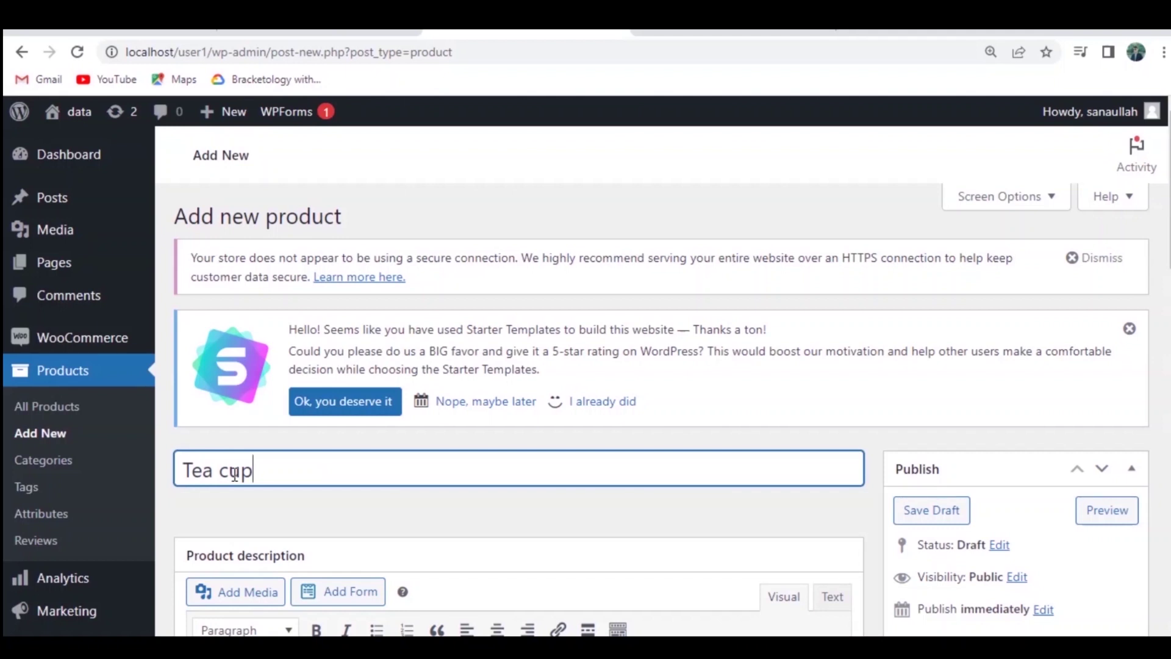
pyautogui.press('Return')
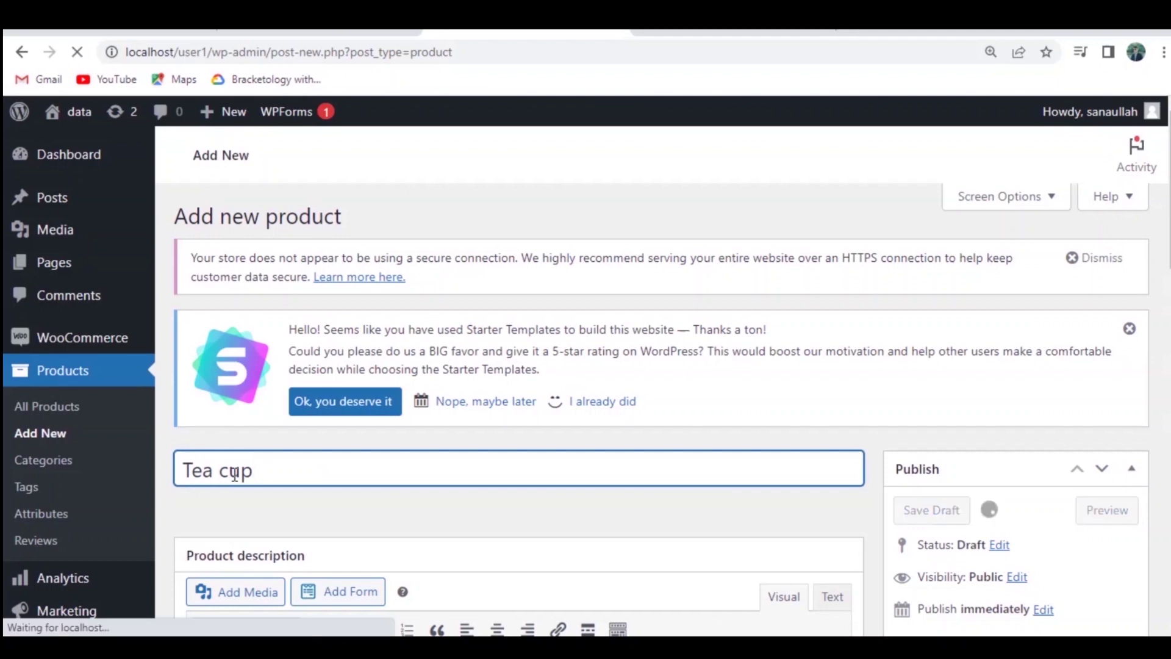
# Set the Tea cup's regular price to $30 and its sale price to $20.
pyautogui.scroll(-6, 423, 418)
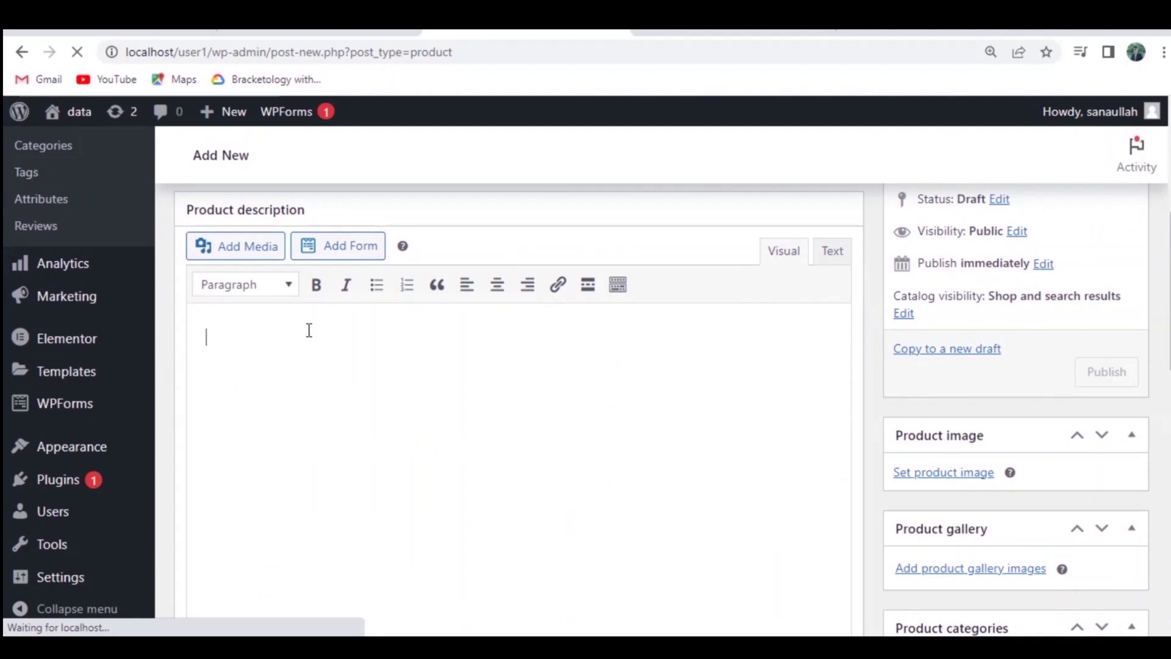
pyautogui.scroll(-6, 557, 387)
pyautogui.scroll(-3, 554, 390)
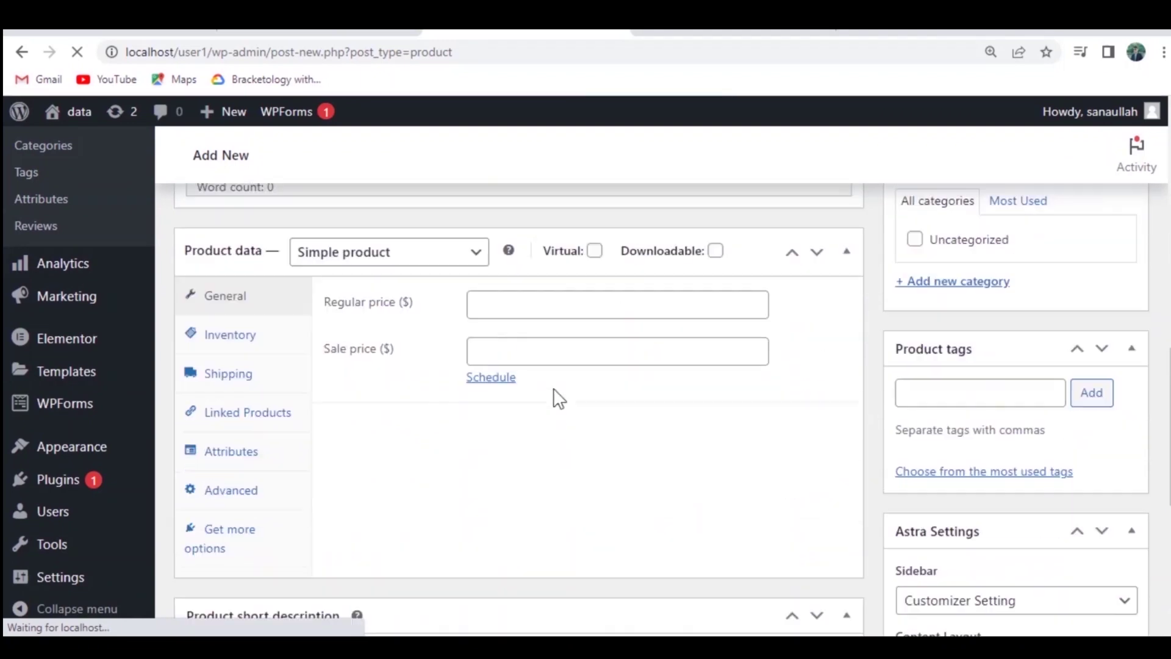
pyautogui.click(494, 246)
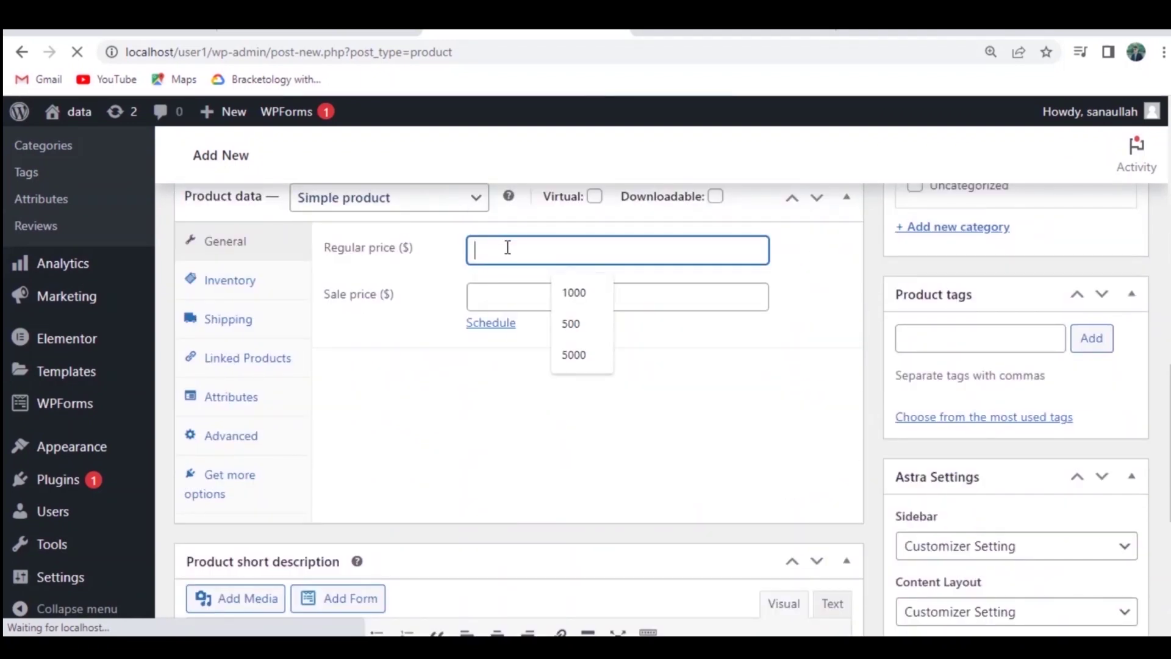
pyautogui.write('3')
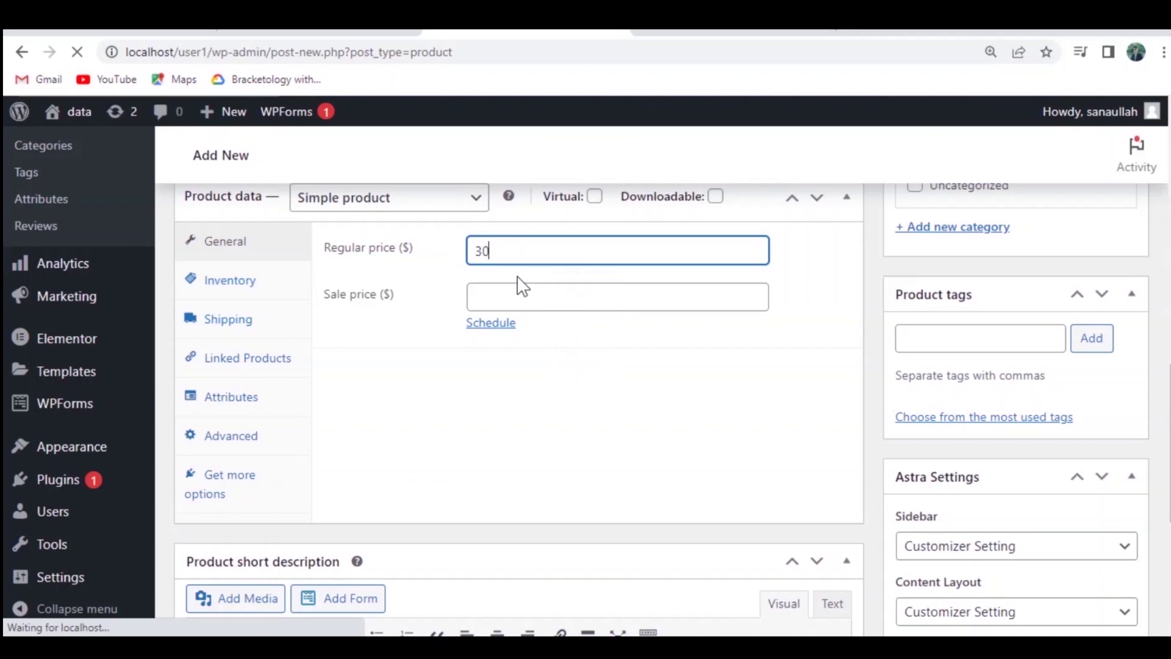
pyautogui.write('0')
pyautogui.click(487, 301)
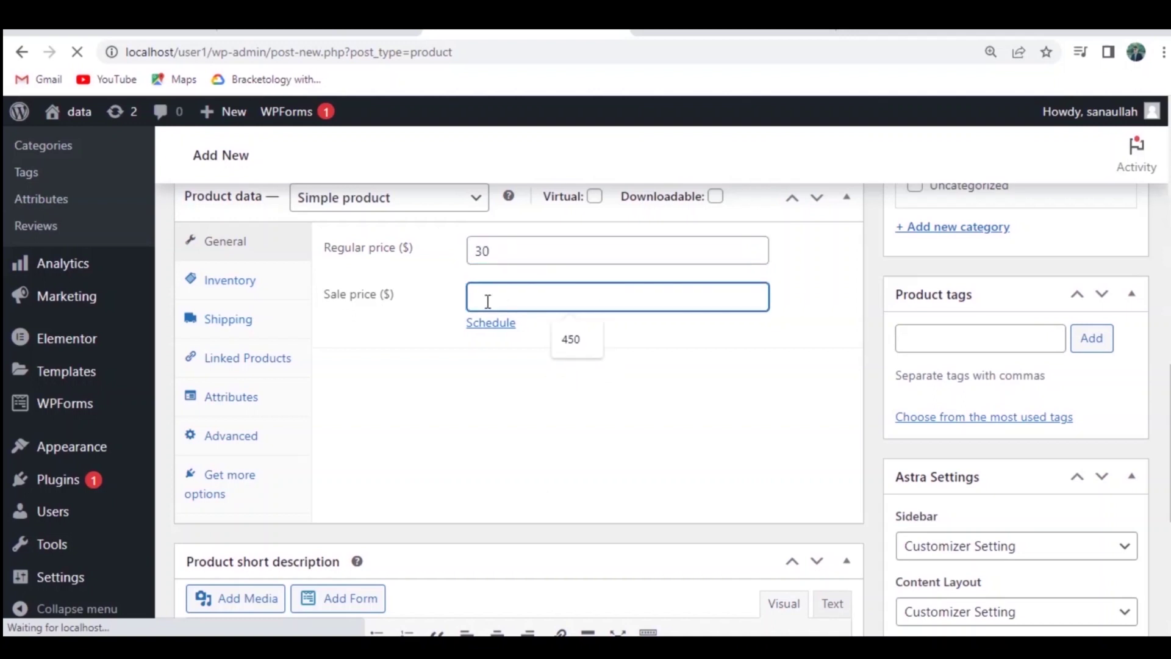
pyautogui.write('20')
# Set the product image to the black mug with the blue interior, mug-blue.jpg, from the media library.
pyautogui.scroll(-2, 489, 424)
pyautogui.scroll(4, 489, 421)
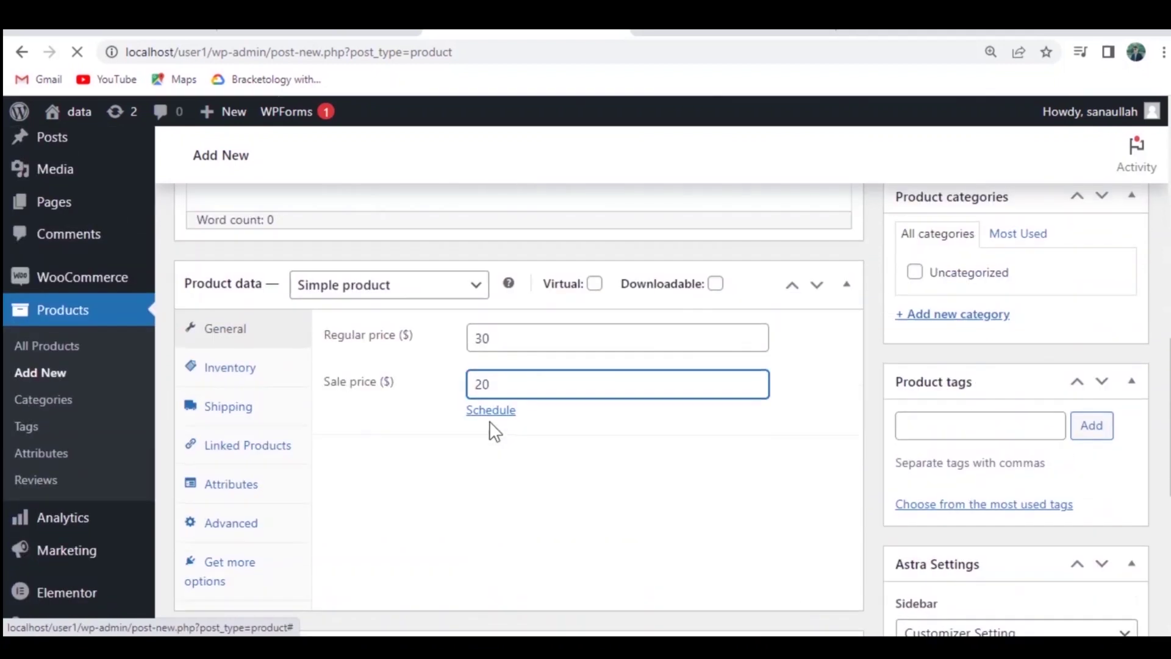
pyautogui.scroll(8, 489, 421)
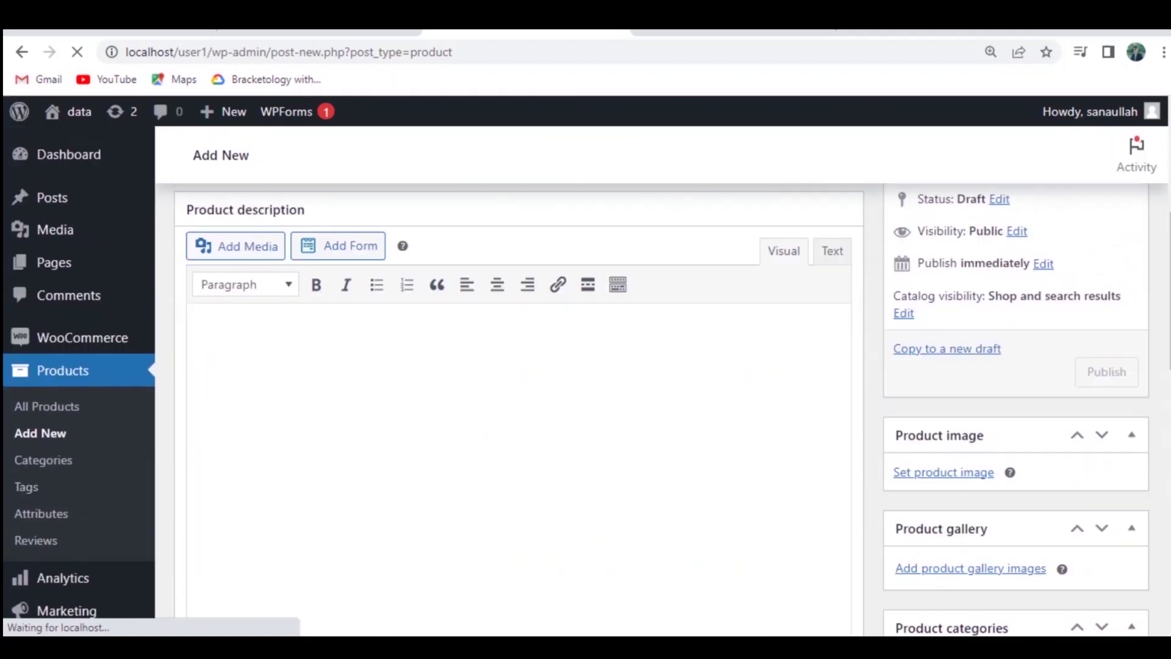
pyautogui.click(946, 475)
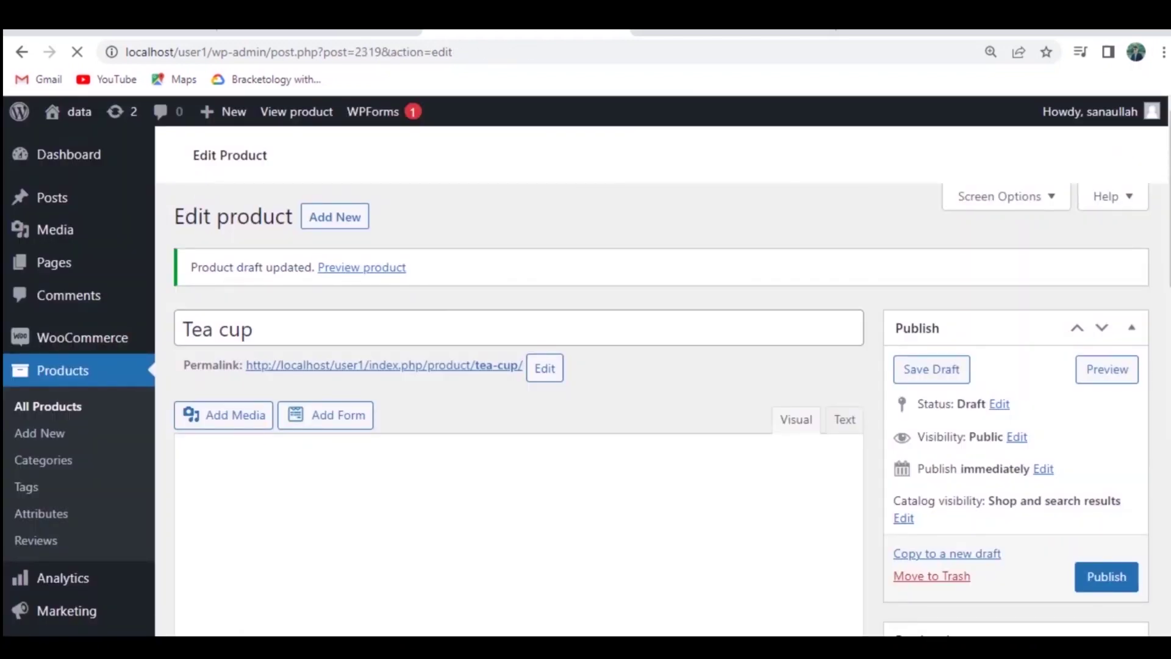
pyautogui.scroll(-1, 581, 383)
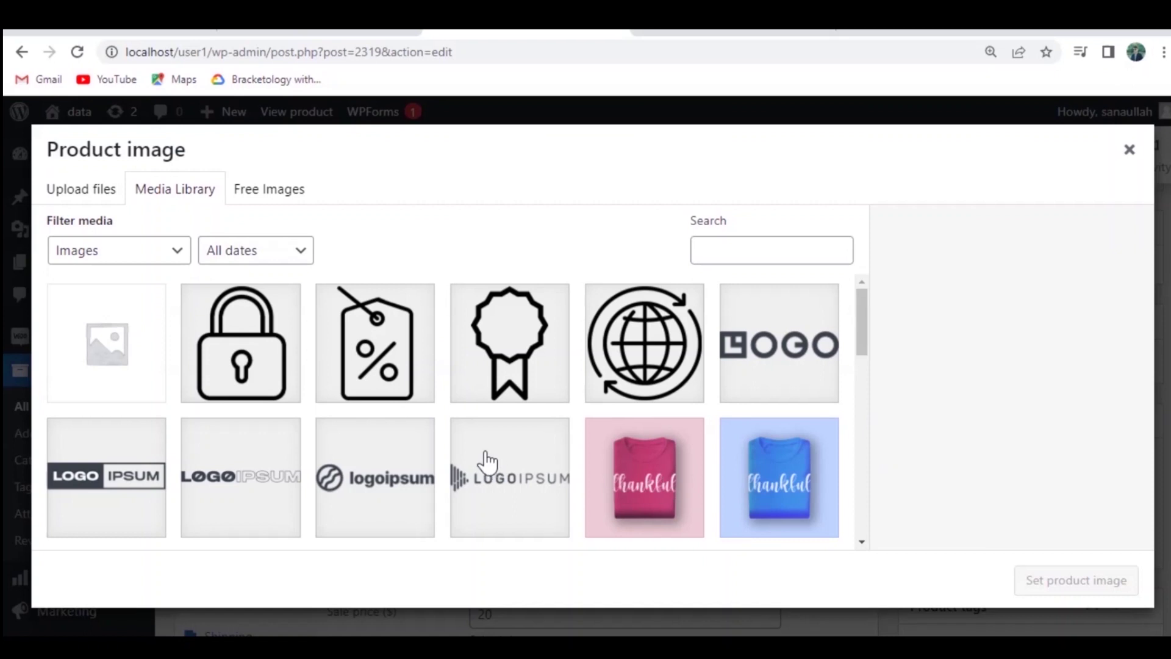
pyautogui.scroll(-4, 488, 462)
pyautogui.scroll(3, 488, 457)
pyautogui.scroll(-4, 494, 455)
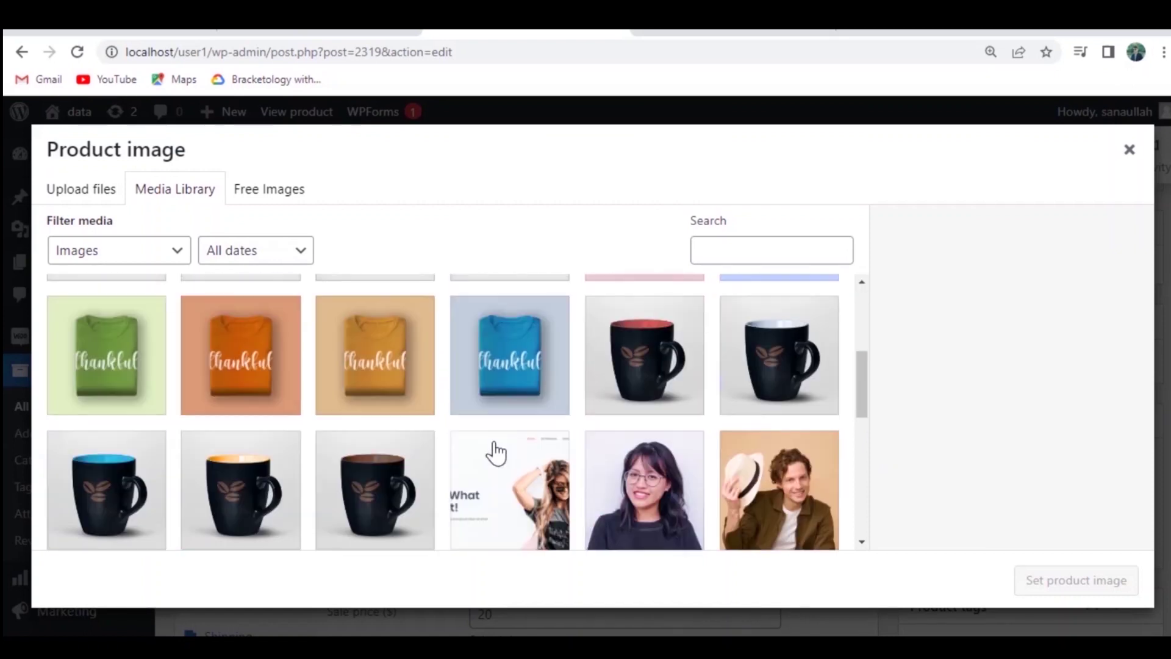
pyautogui.scroll(-5, 495, 451)
pyautogui.scroll(4, 360, 449)
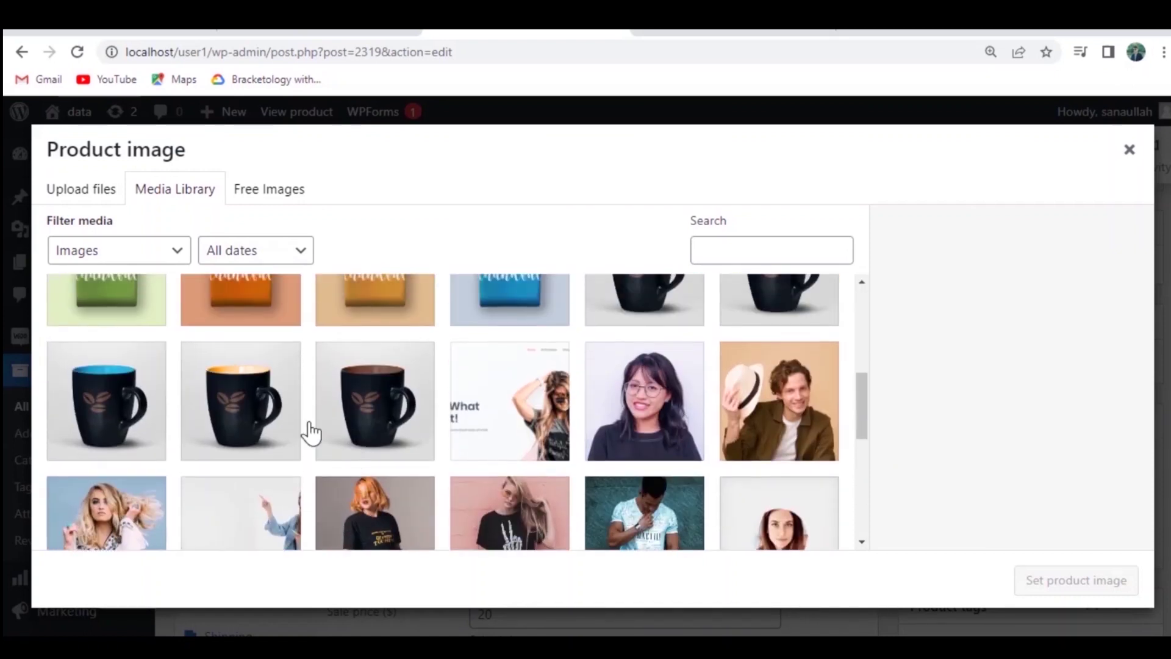
pyautogui.click(89, 398)
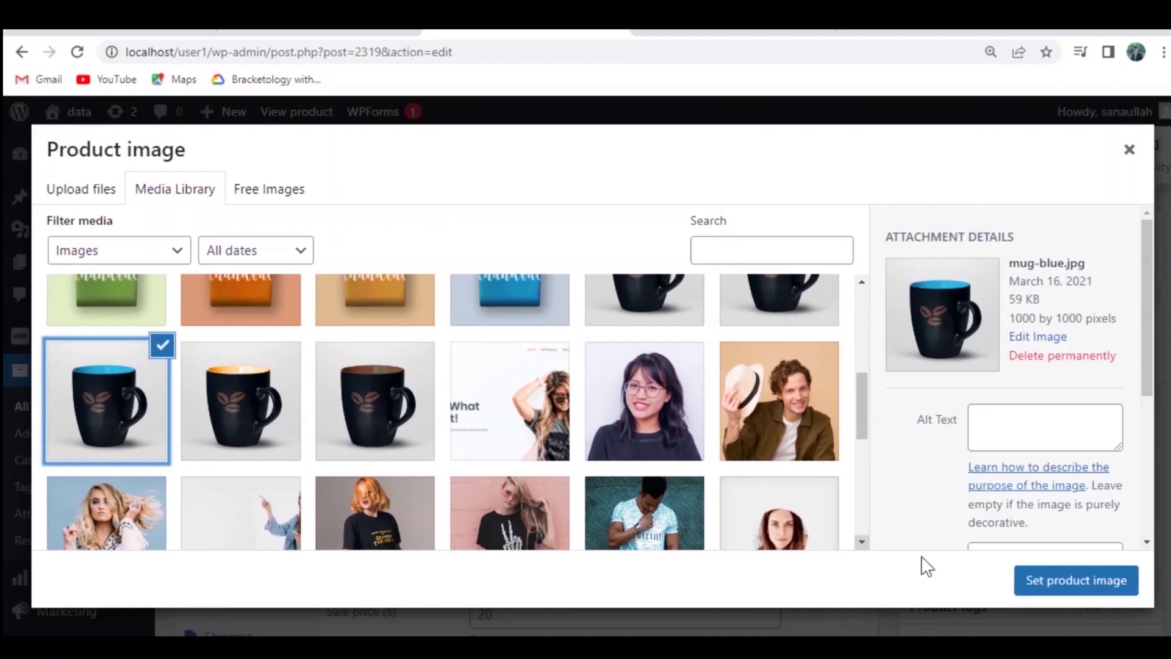
pyautogui.click(1049, 573)
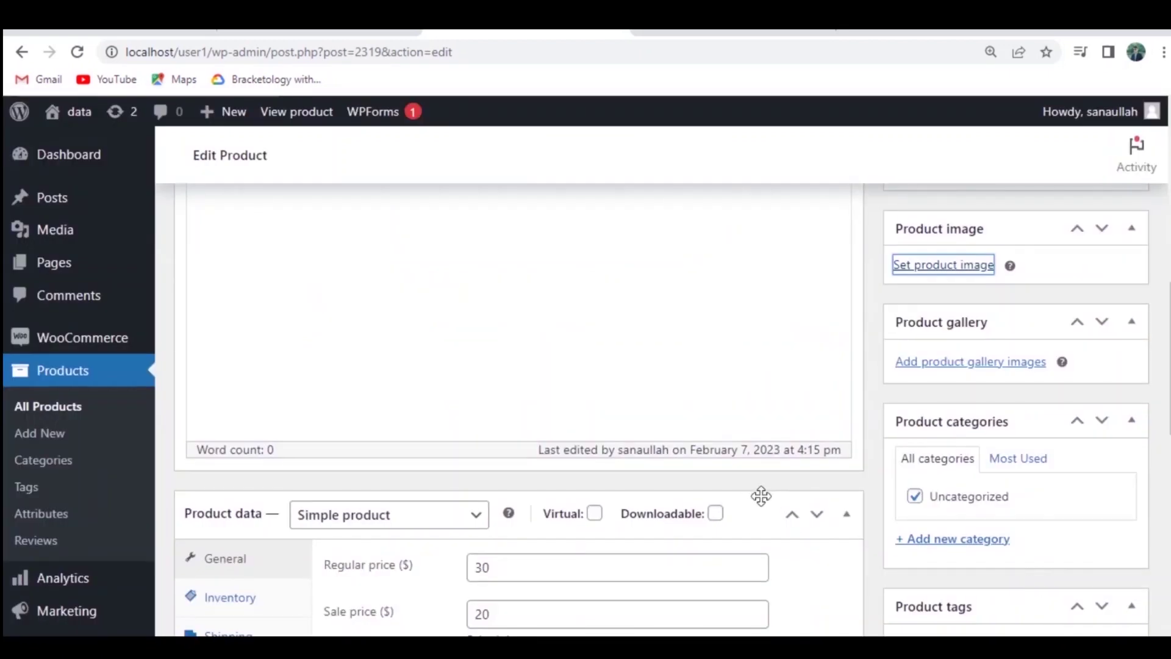
# Publish the Tea cup product and check its listing on the store's Shop page.
pyautogui.scroll(-5, 992, 419)
pyautogui.scroll(5, 993, 419)
pyautogui.scroll(2, 994, 419)
pyautogui.scroll(4, 1075, 283)
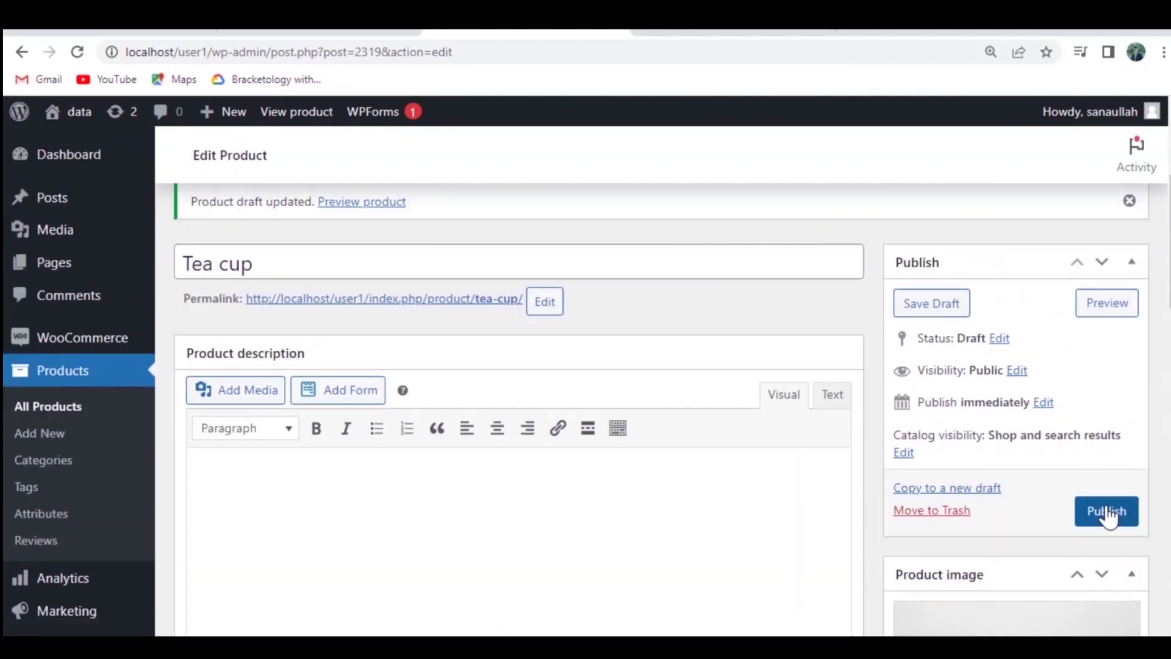
pyautogui.click(1109, 512)
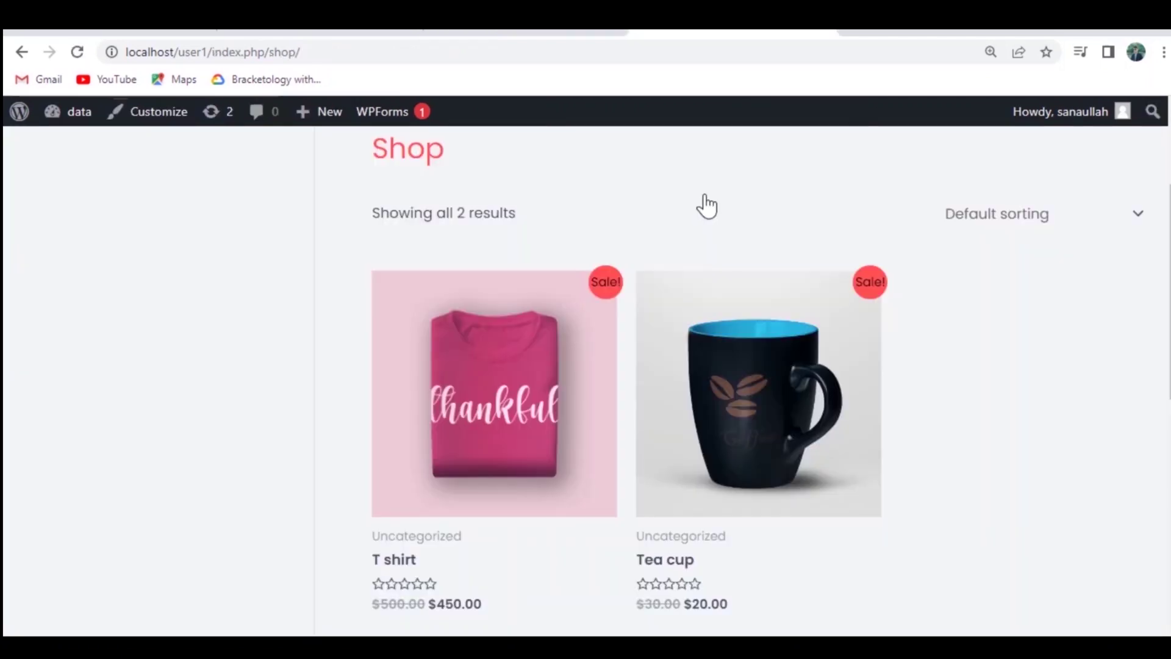
pyautogui.scroll(-4, 892, 150)
pyautogui.scroll(3, 891, 150)
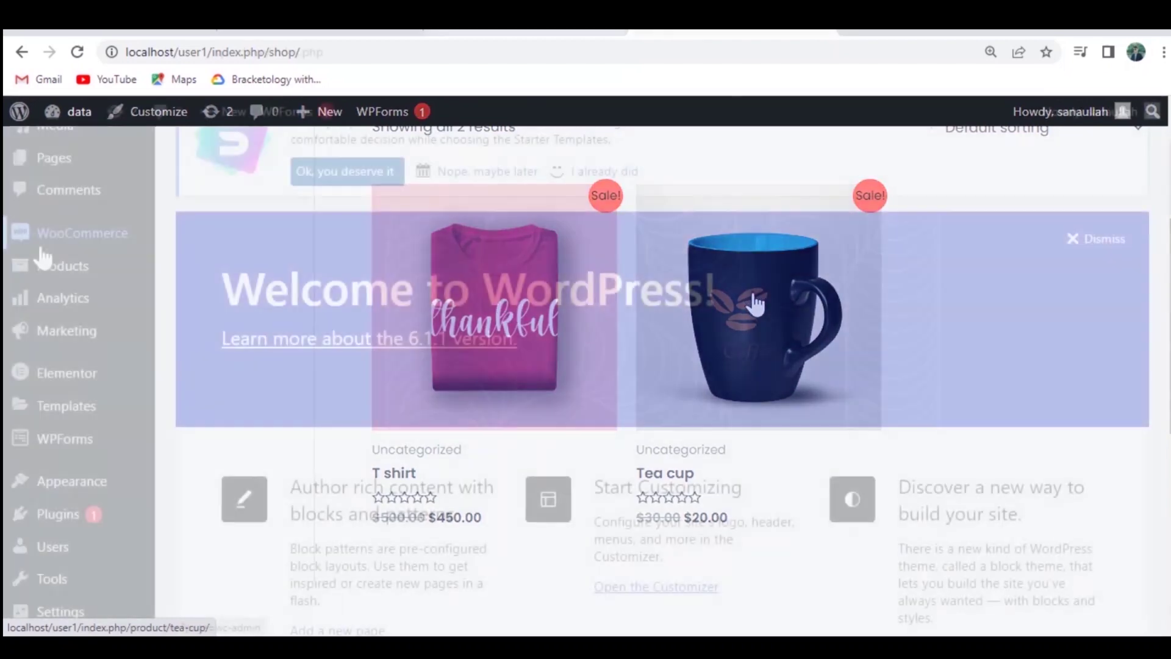
# In the WooCommerce general settings, set the store currency to Pakistani rupee (₨) and save the changes.
pyautogui.moveTo(41, 250)
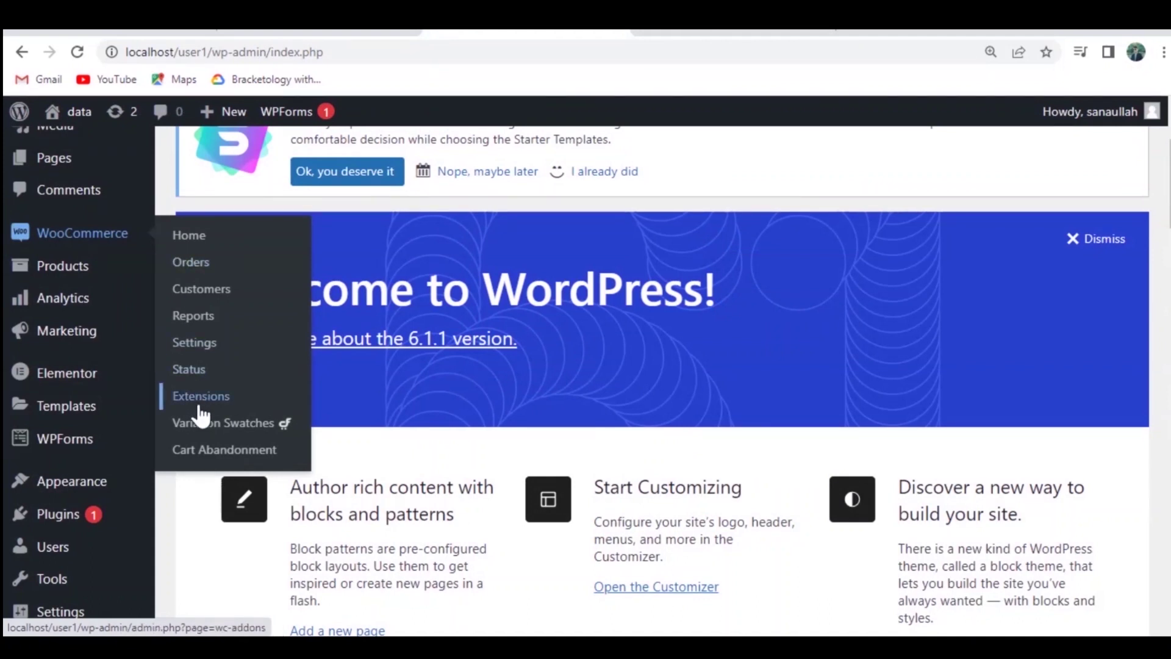
pyautogui.click(193, 346)
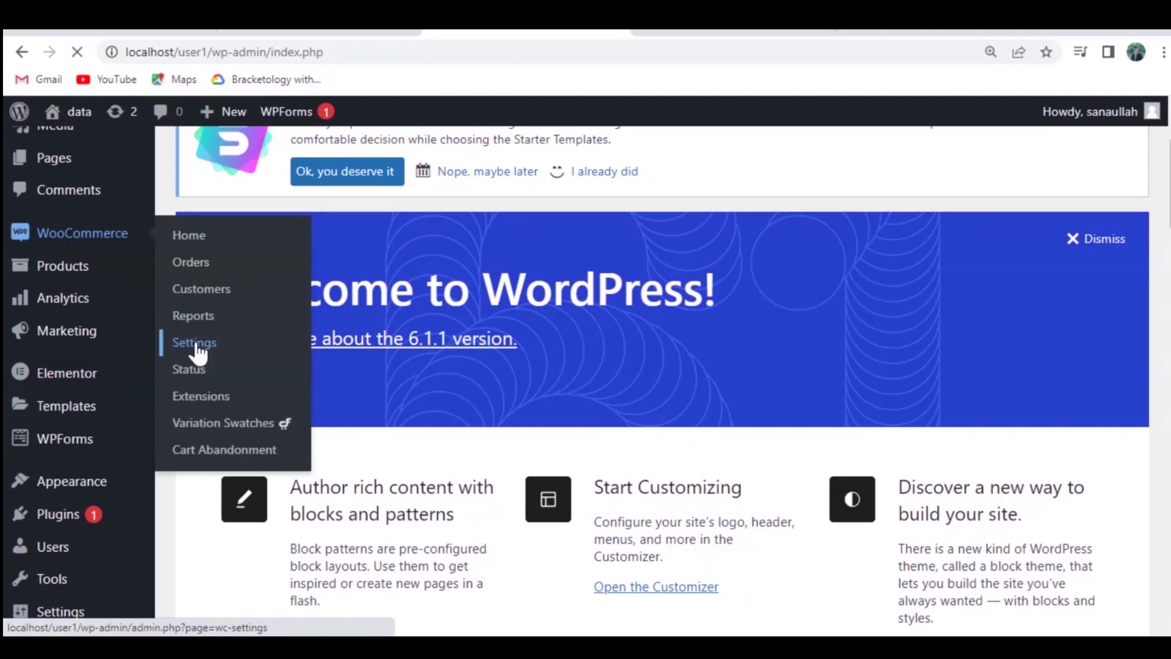
pyautogui.scroll(-6, 436, 430)
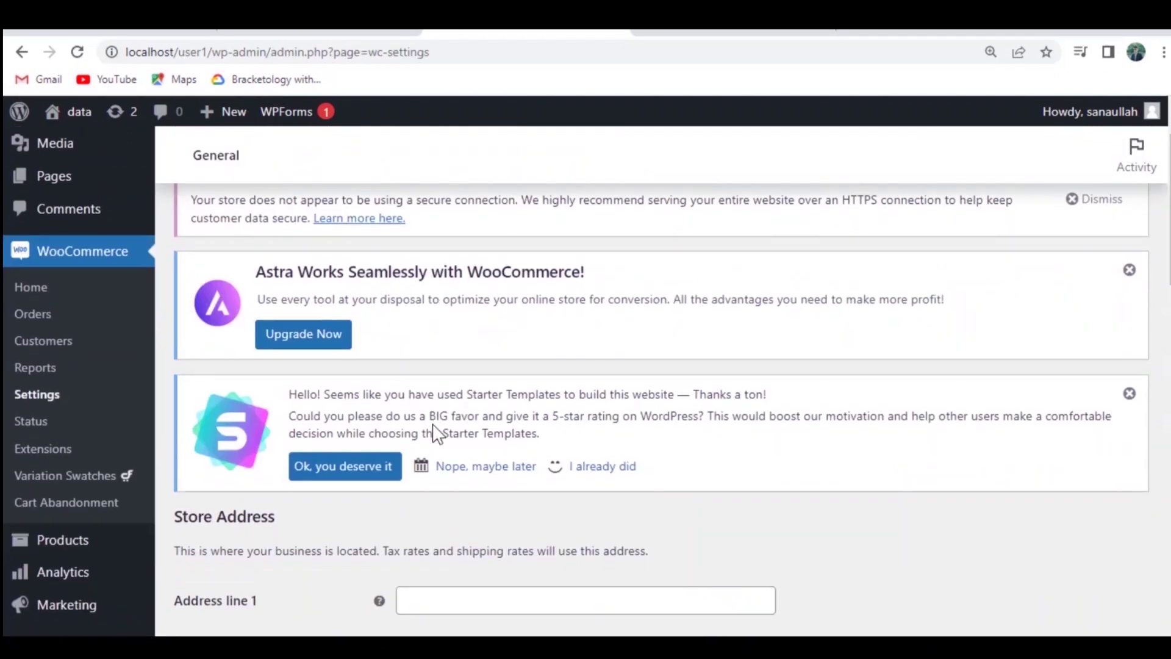
pyautogui.scroll(-5, 434, 424)
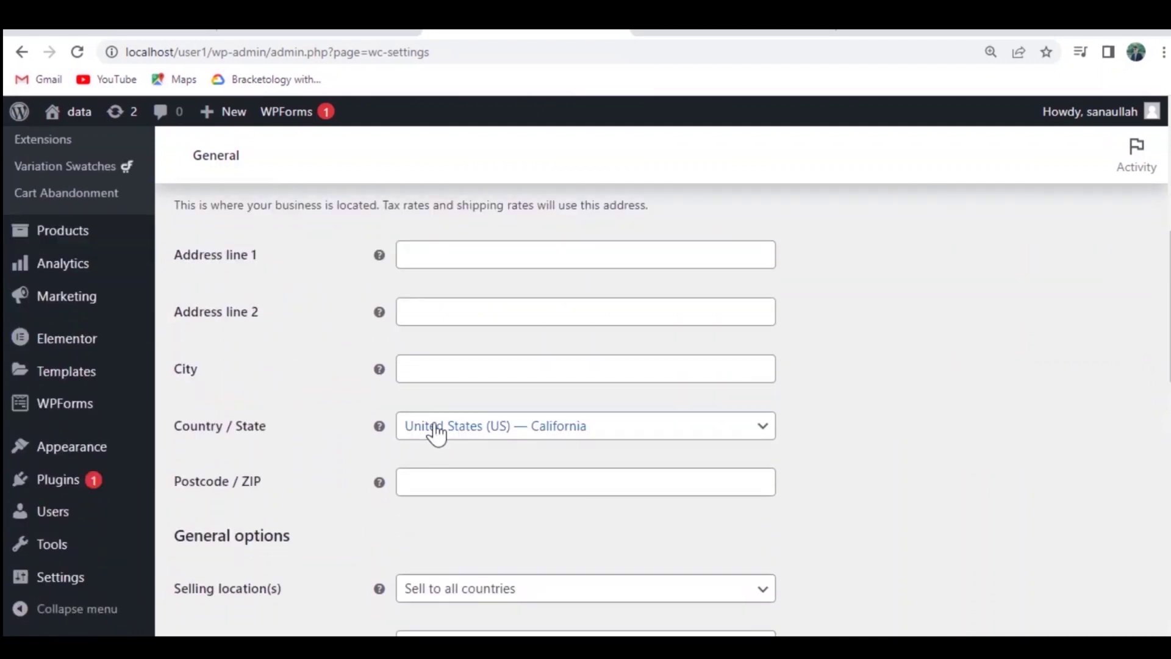
pyautogui.scroll(-4, 431, 427)
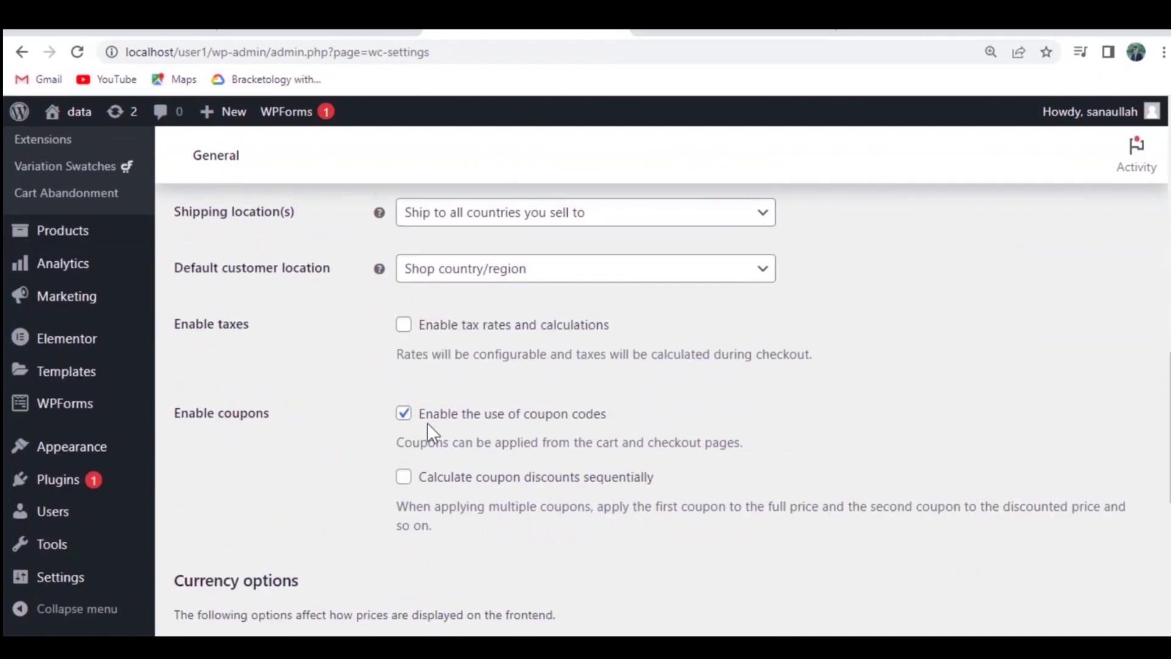
pyautogui.scroll(-4, 427, 422)
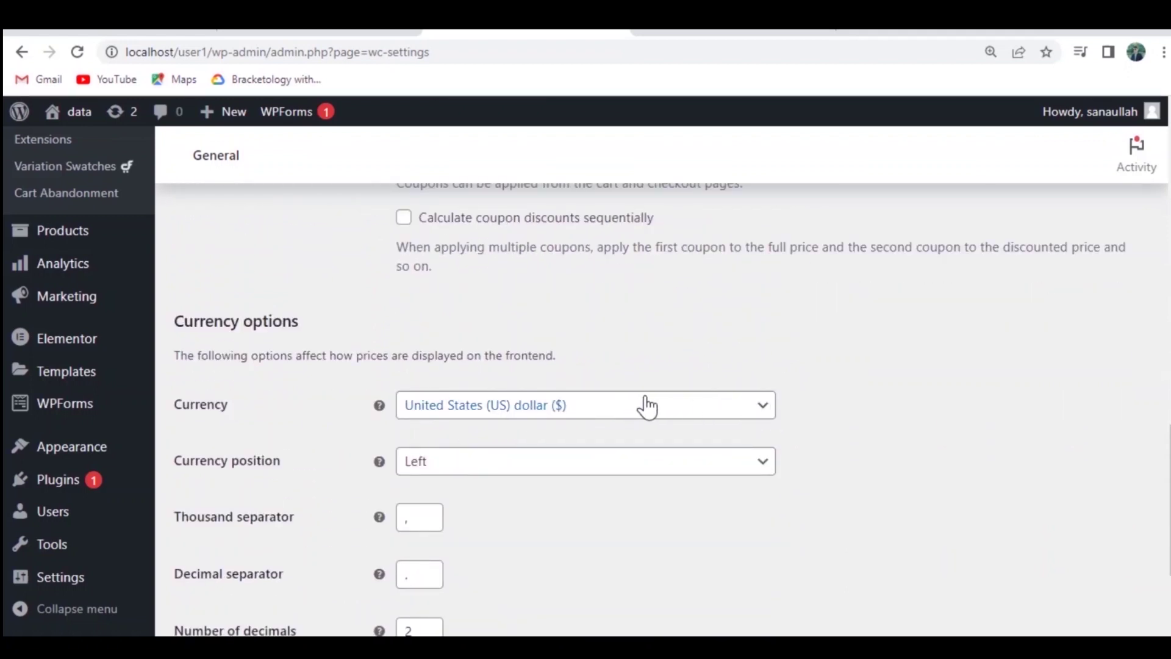
pyautogui.click(764, 408)
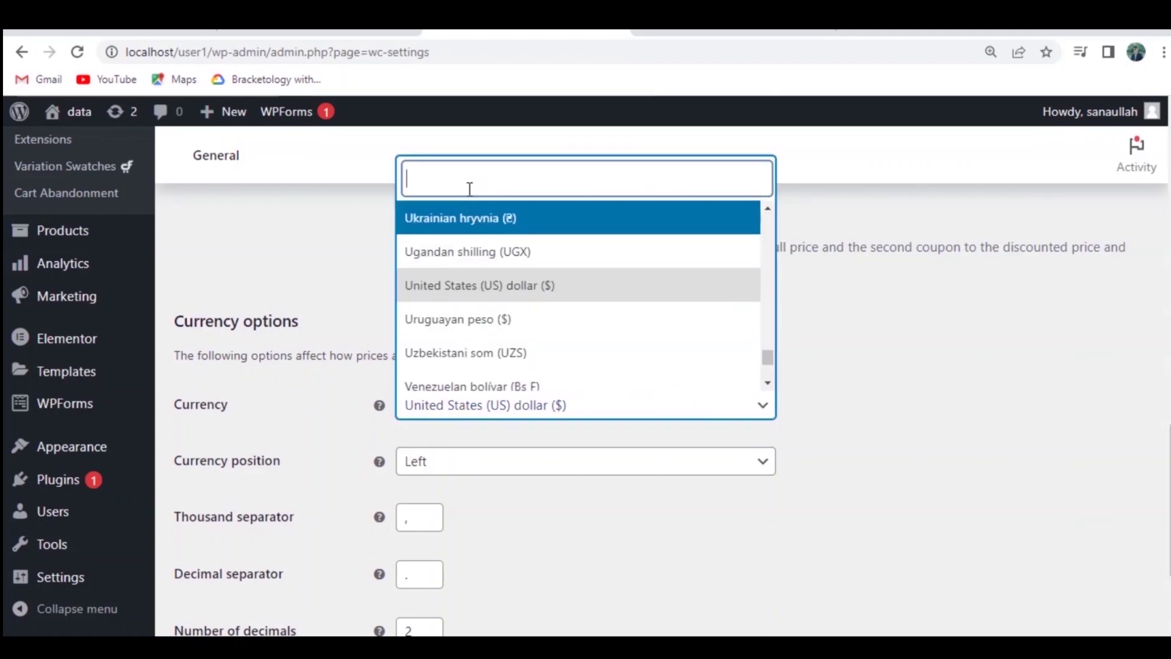
pyautogui.write('pa')
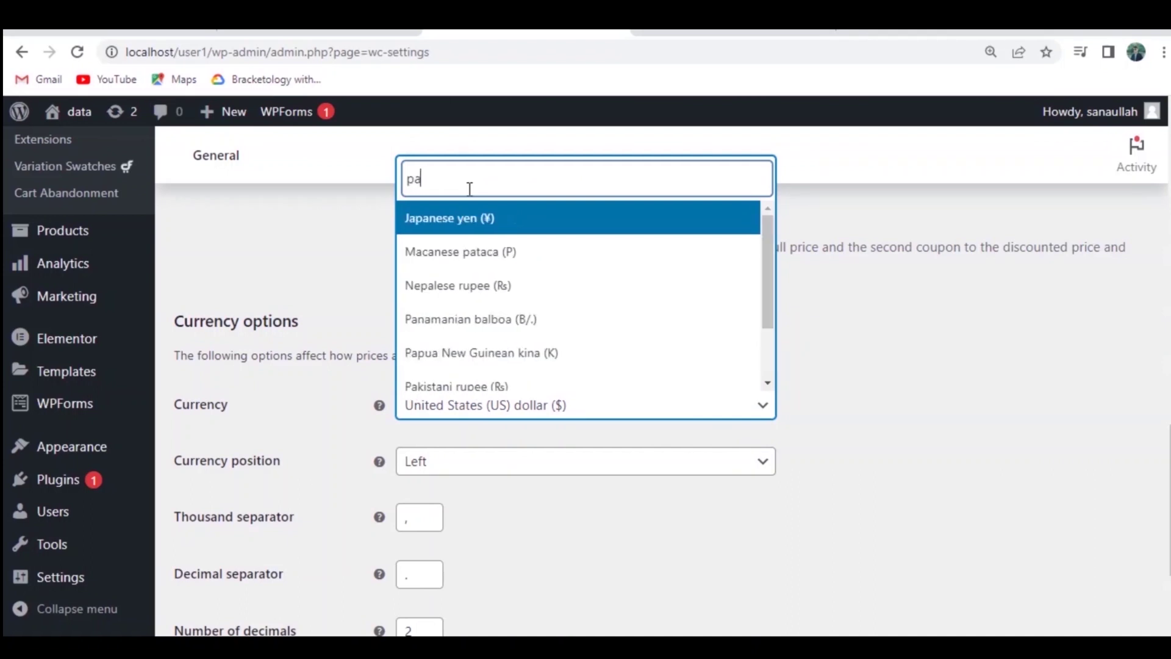
pyautogui.write('kis')
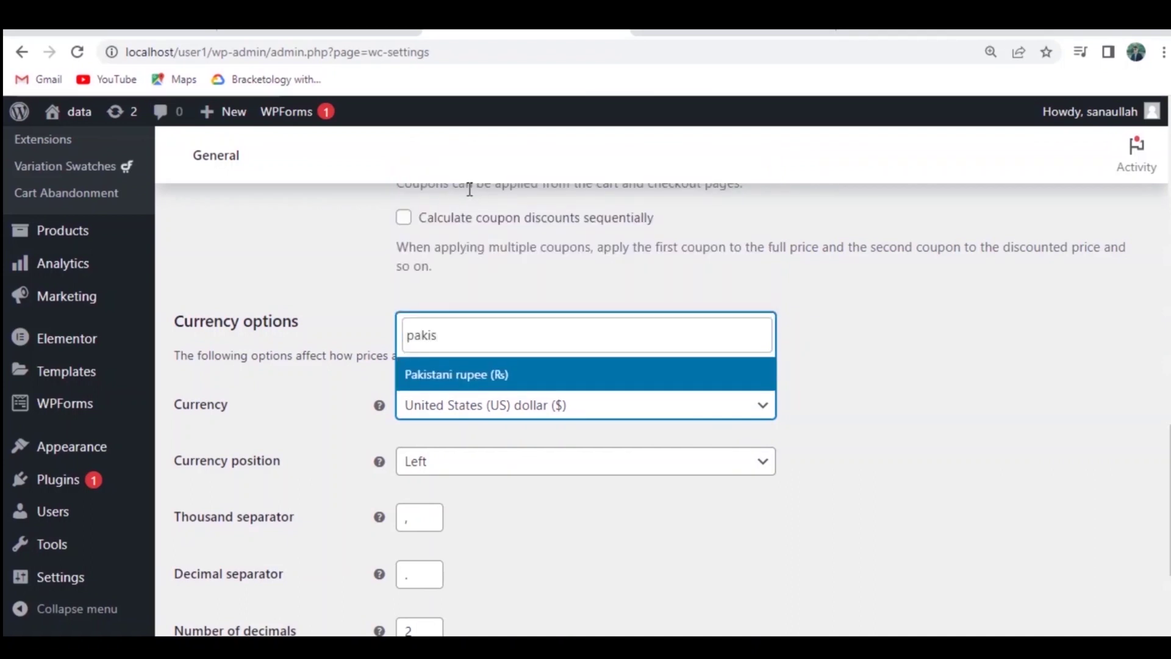
pyautogui.click(459, 375)
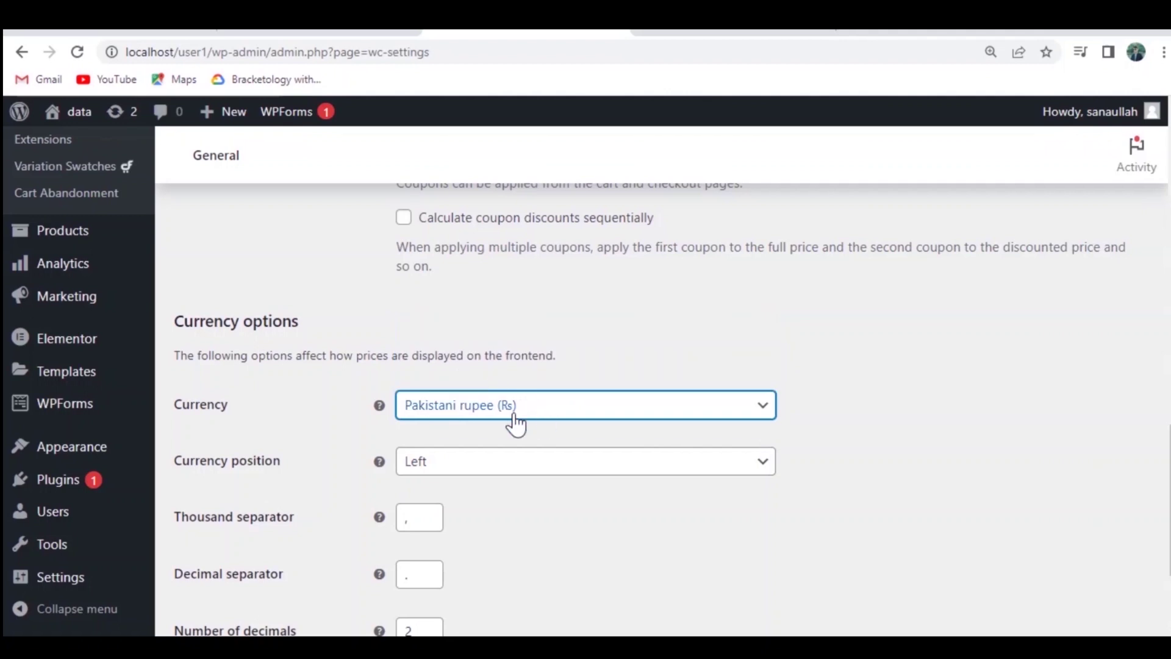
pyautogui.scroll(-3, 516, 424)
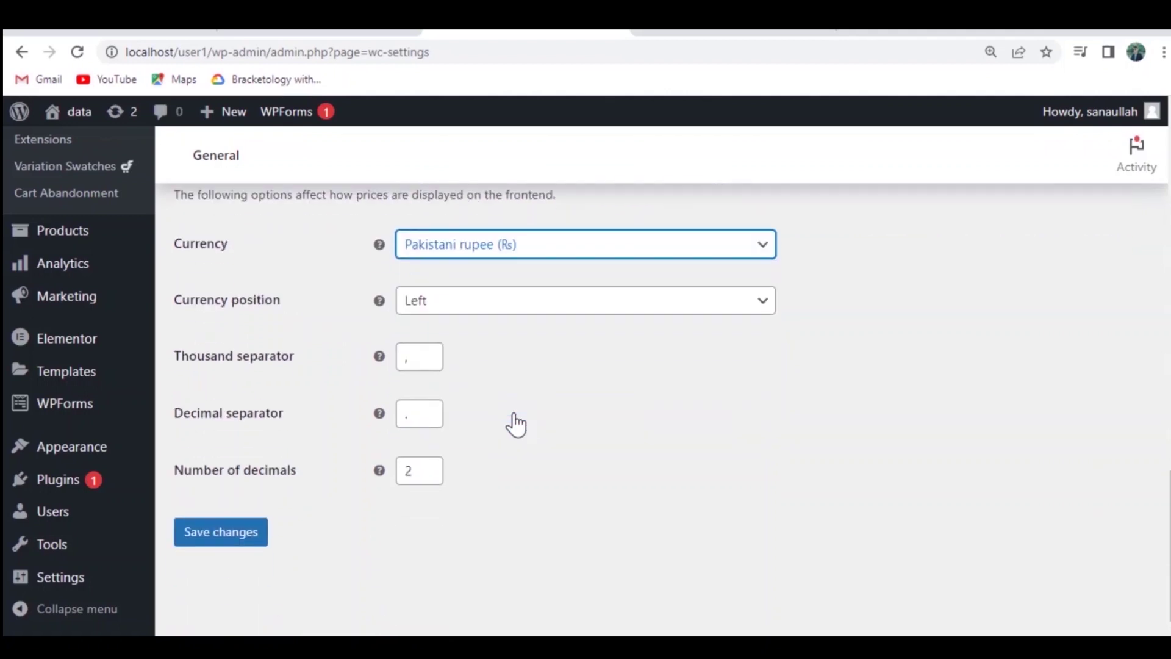
pyautogui.click(207, 537)
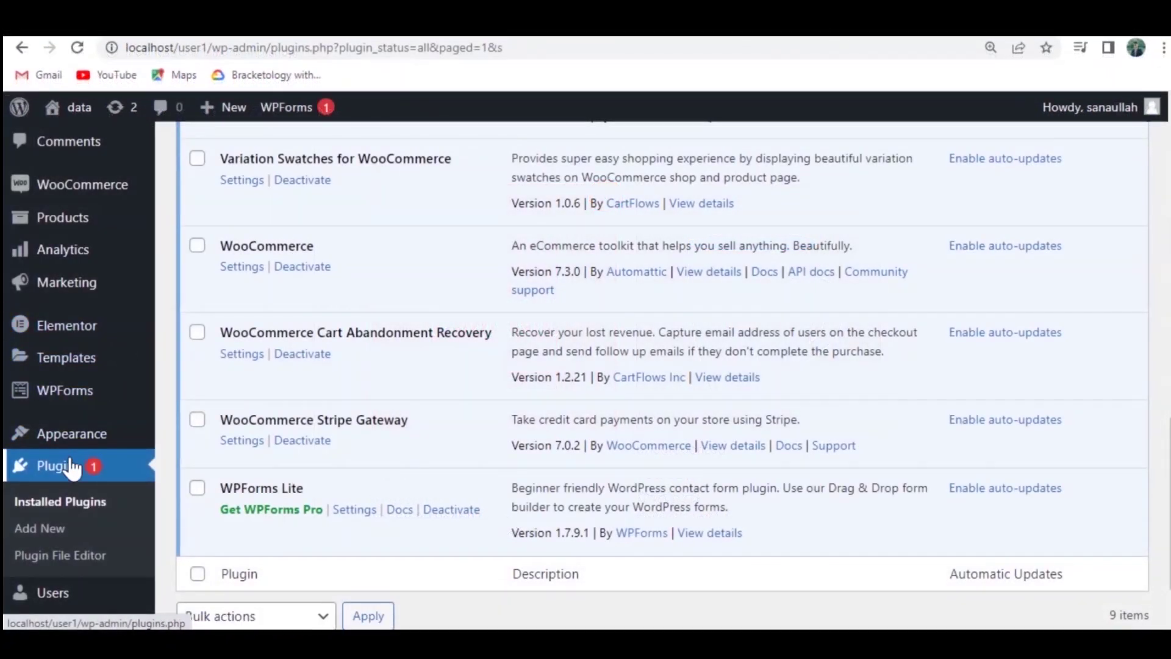
# Search the directory of new plugins for "stripe" and look through the matching payment gateway plugins.
pyautogui.click(72, 469)
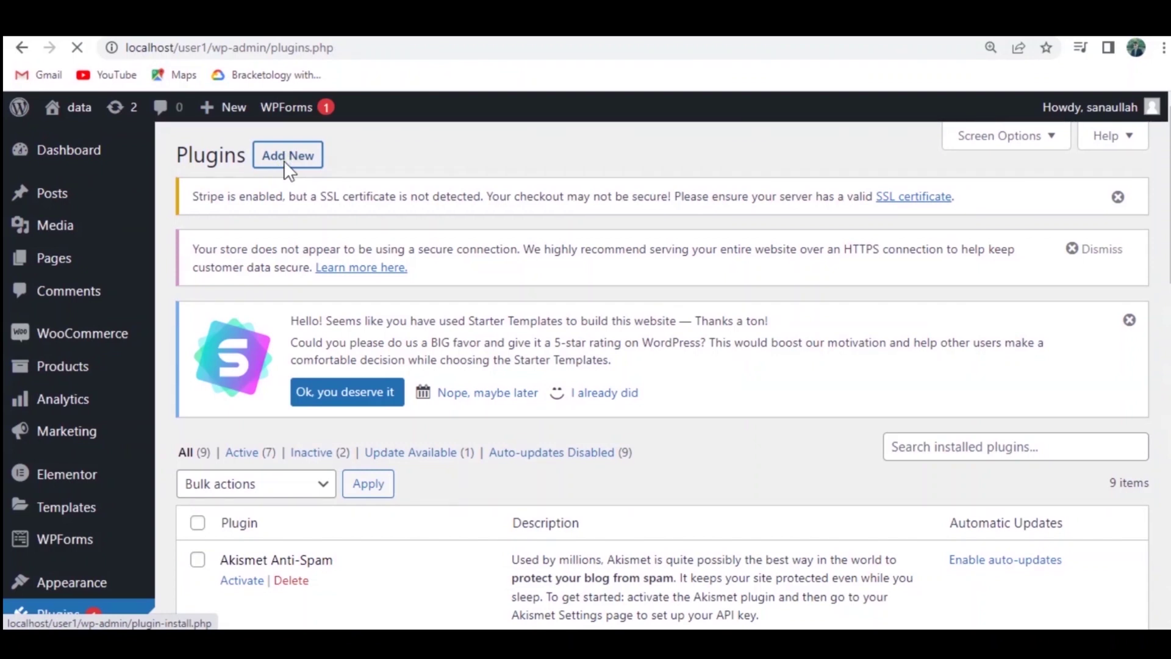
pyautogui.click(913, 297)
pyautogui.write('stripe')
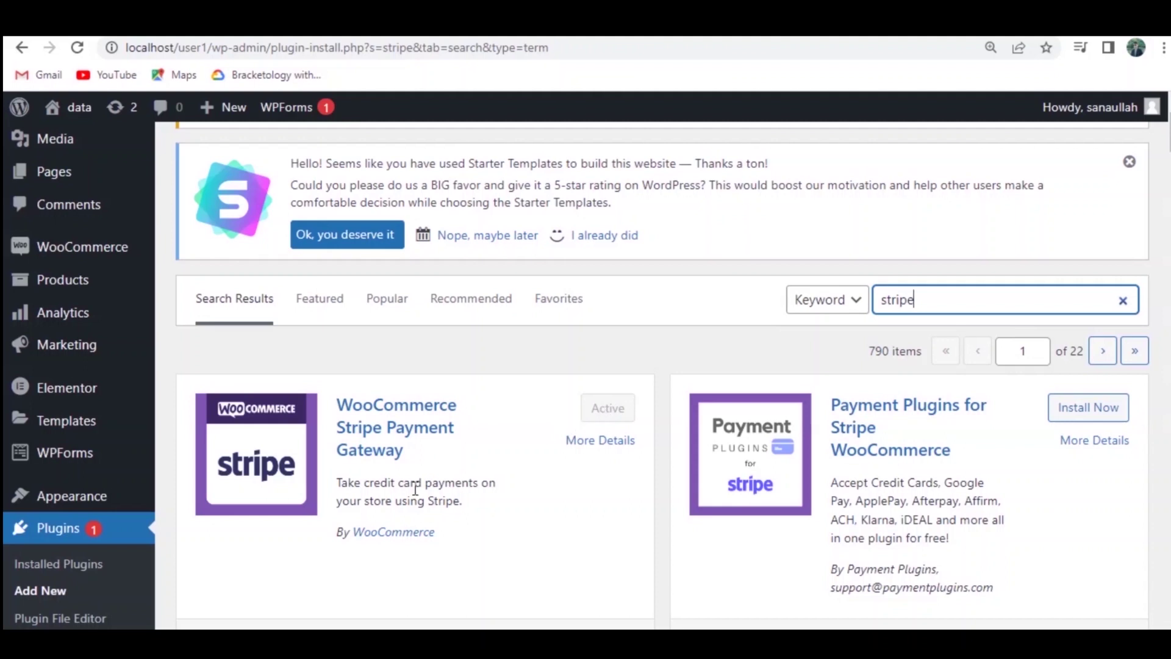
pyautogui.scroll(-3, 415, 488)
pyautogui.scroll(3, 413, 488)
pyautogui.scroll(-3, 414, 487)
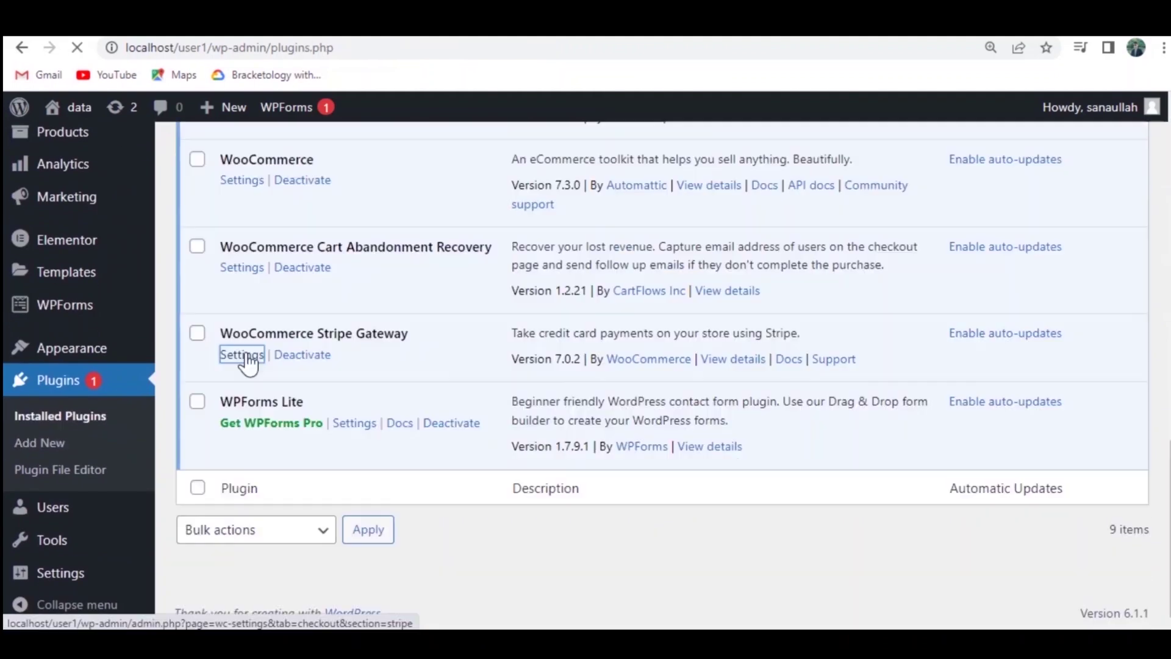
# Open the settings of the installed WooCommerce Stripe Gateway plugin and review its account details and payment options.
pyautogui.click(243, 355)
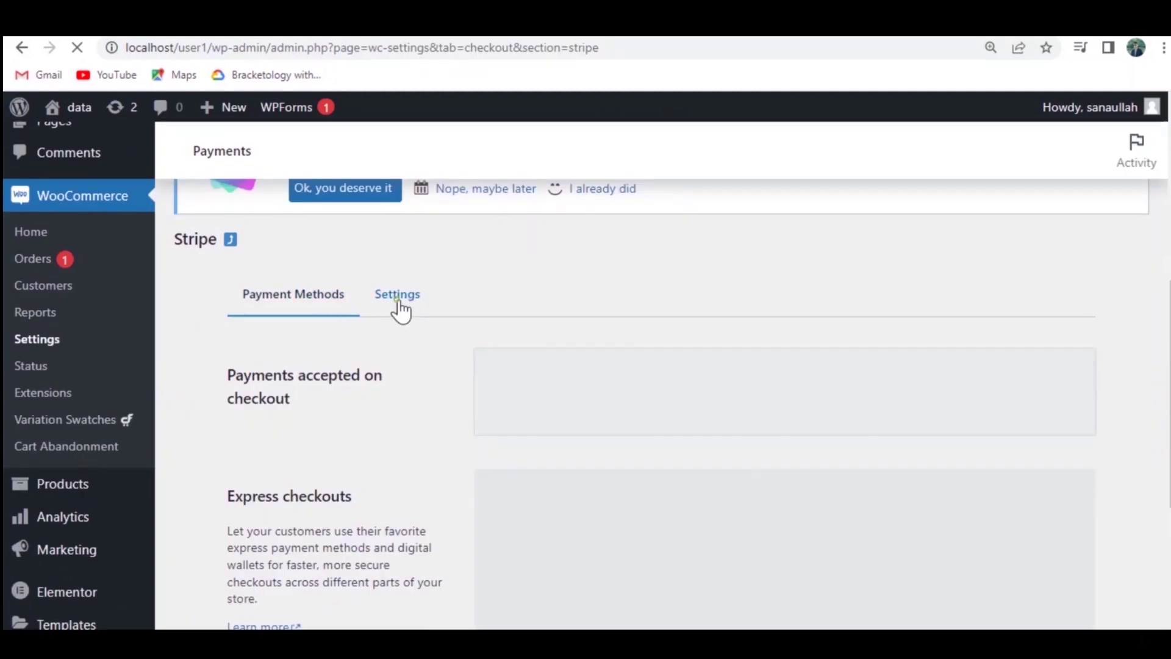
pyautogui.click(397, 299)
pyautogui.scroll(-10, 570, 347)
pyautogui.scroll(1, 573, 352)
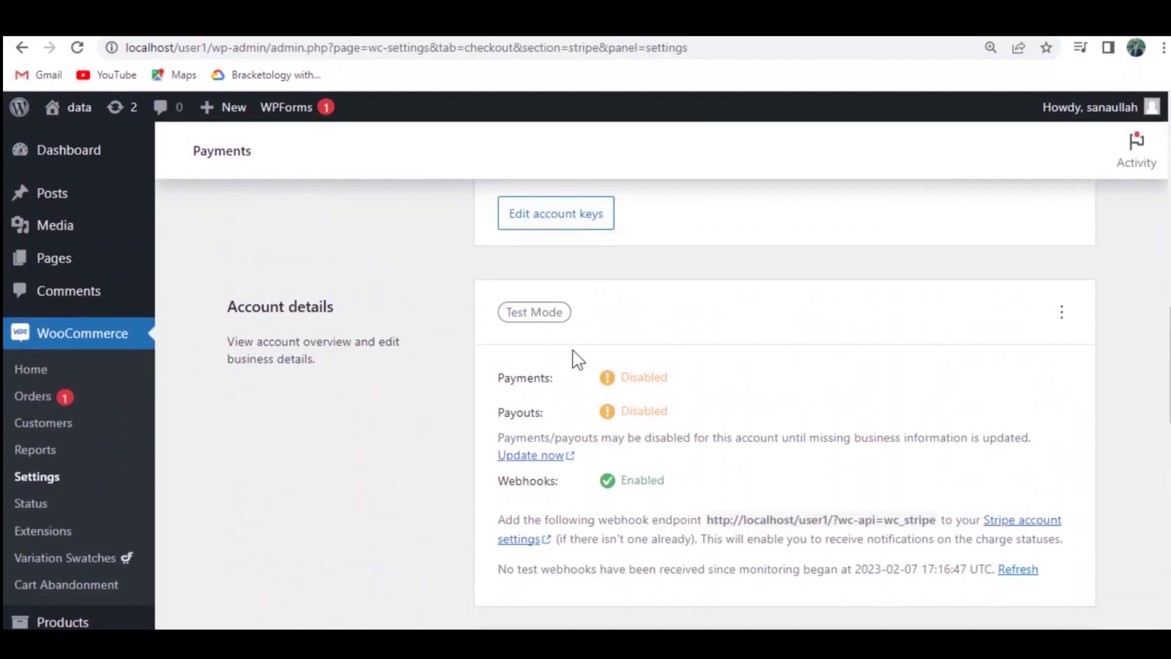
pyautogui.scroll(-3, 567, 350)
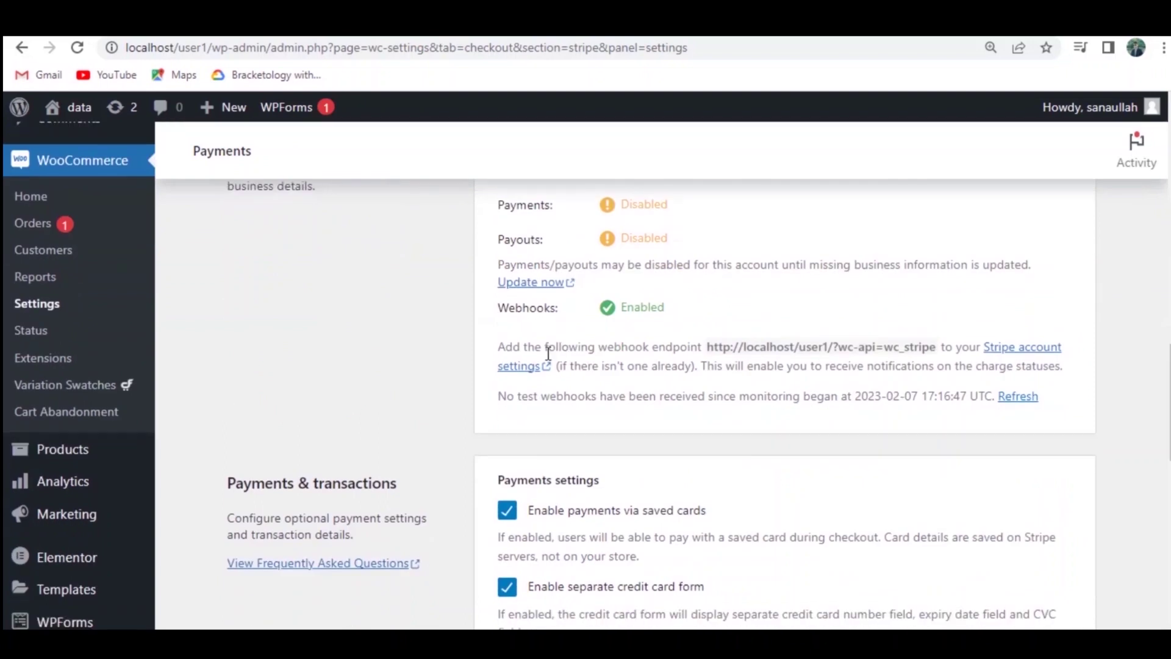
pyautogui.scroll(-2, 597, 397)
pyautogui.scroll(2, 598, 396)
pyautogui.scroll(-2, 522, 375)
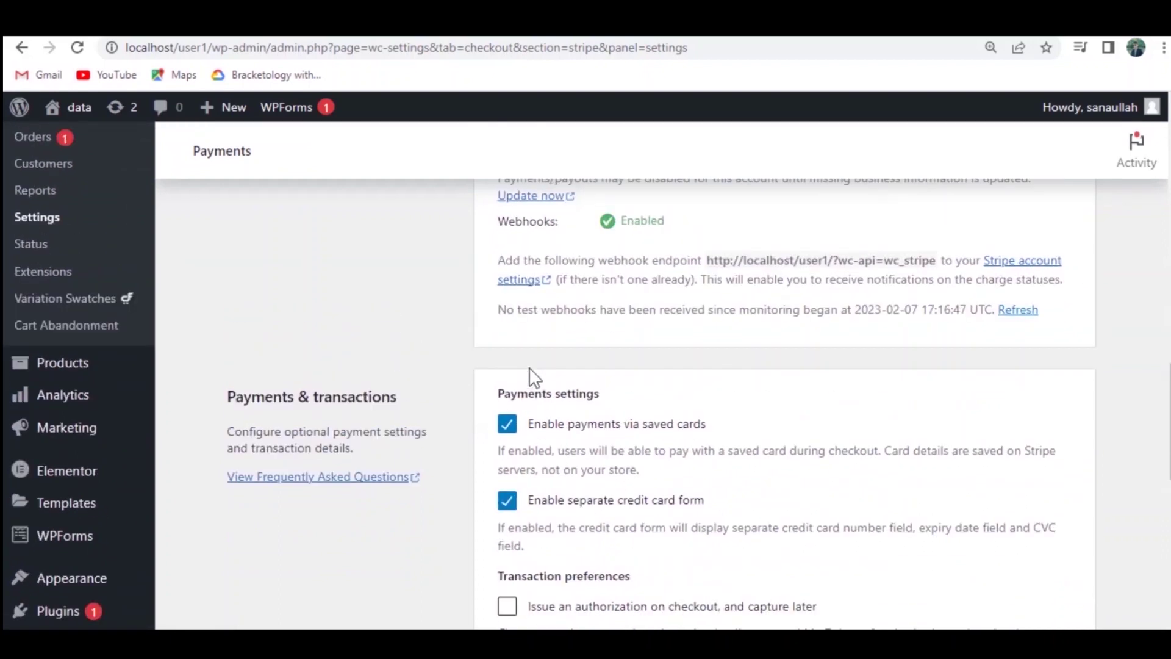
# Open the Stripe account keys for editing, and reveal the test secret key among the API keys in the Stripe dashboard.
pyautogui.scroll(6, 714, 369)
pyautogui.click(537, 358)
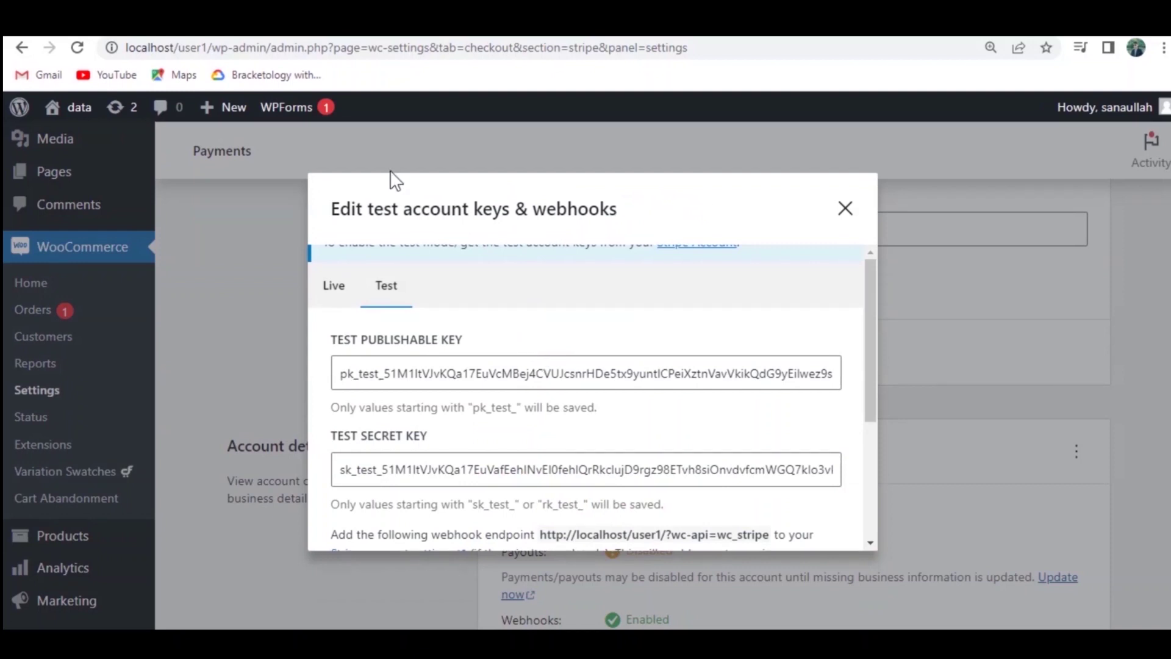
pyautogui.hotkey('ctrl', 'Tab')
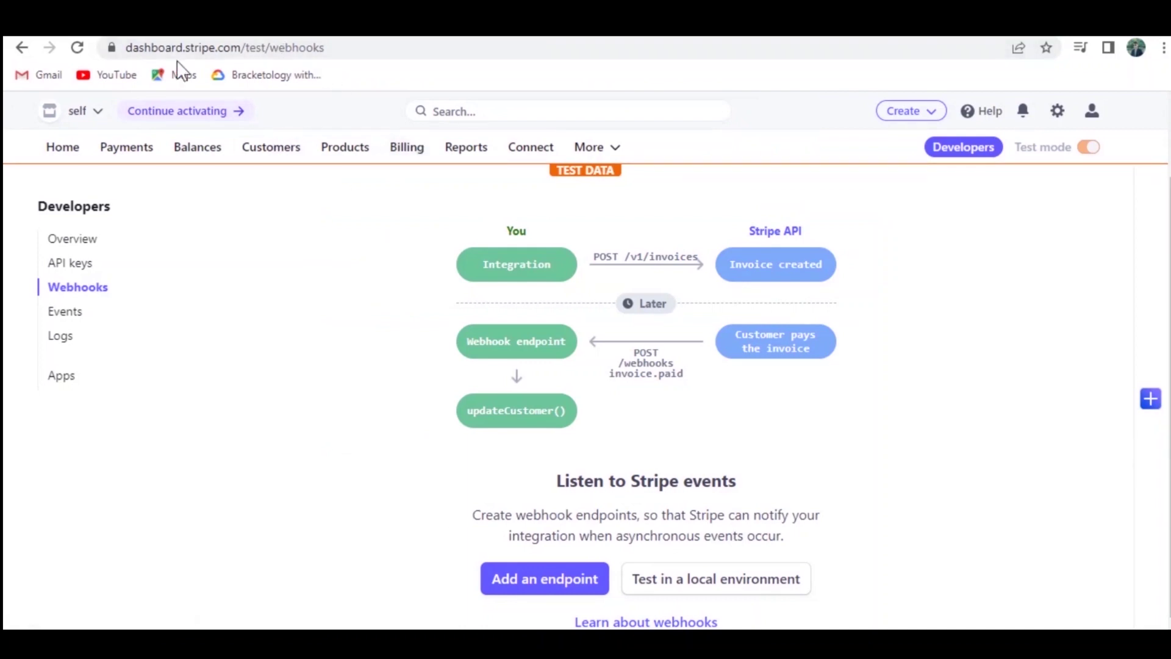
pyautogui.click(71, 262)
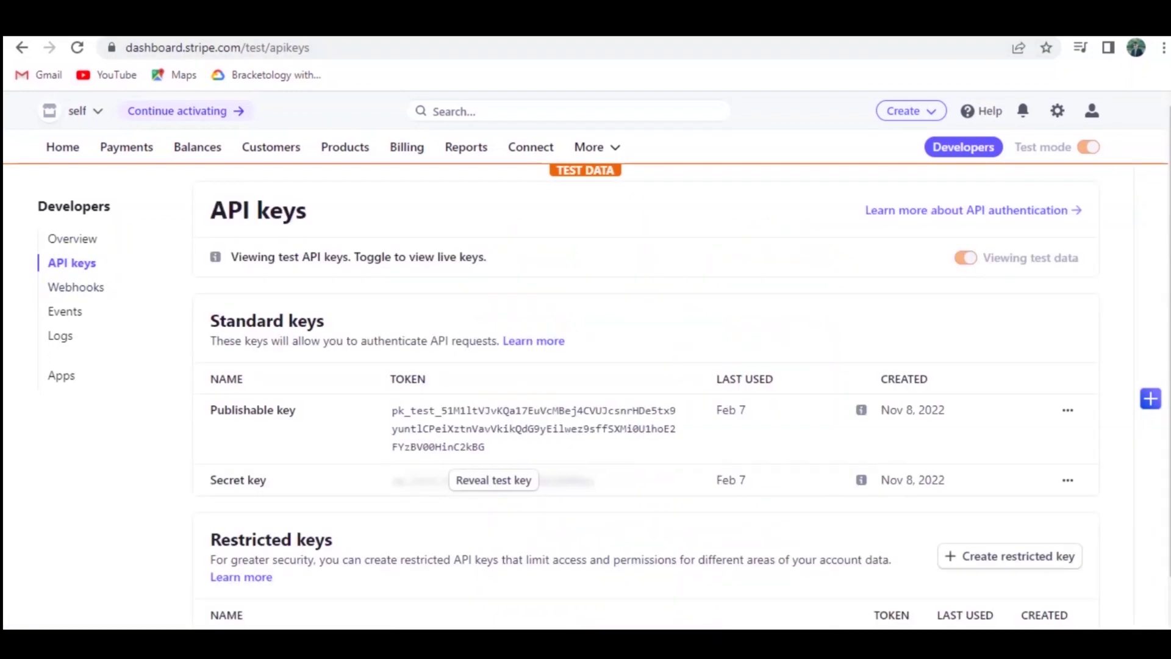
pyautogui.click(493, 480)
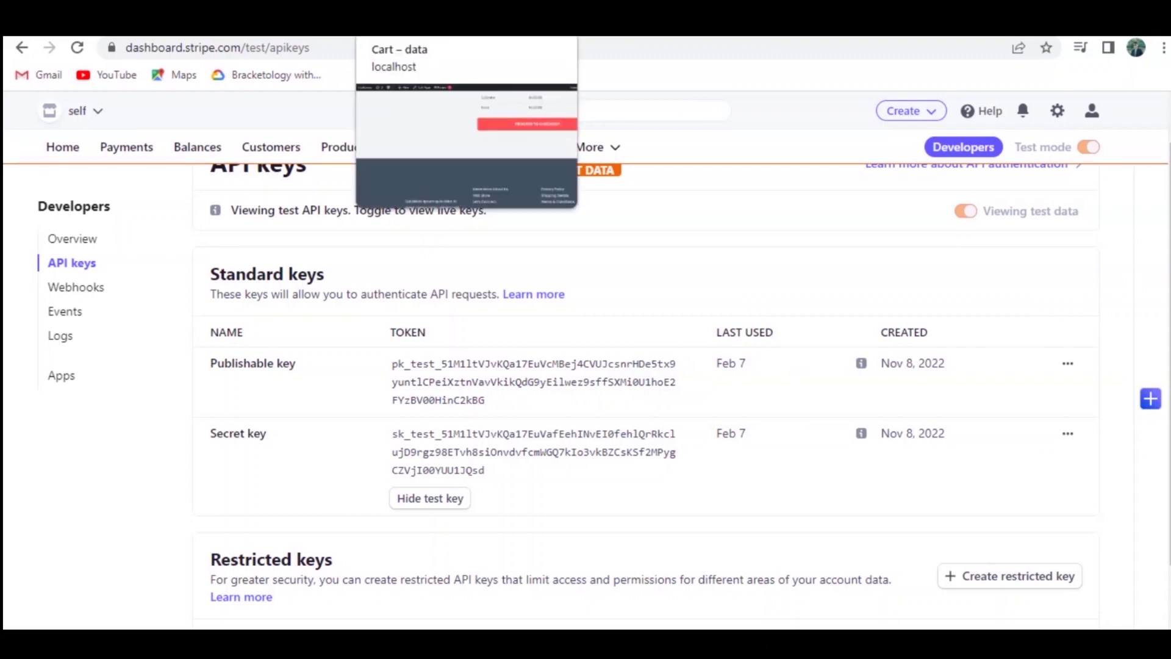
# Return to the WooCommerce account keys dialog and compare the test publishable key with the one in the Stripe dashboard.
pyautogui.click(421, 21)
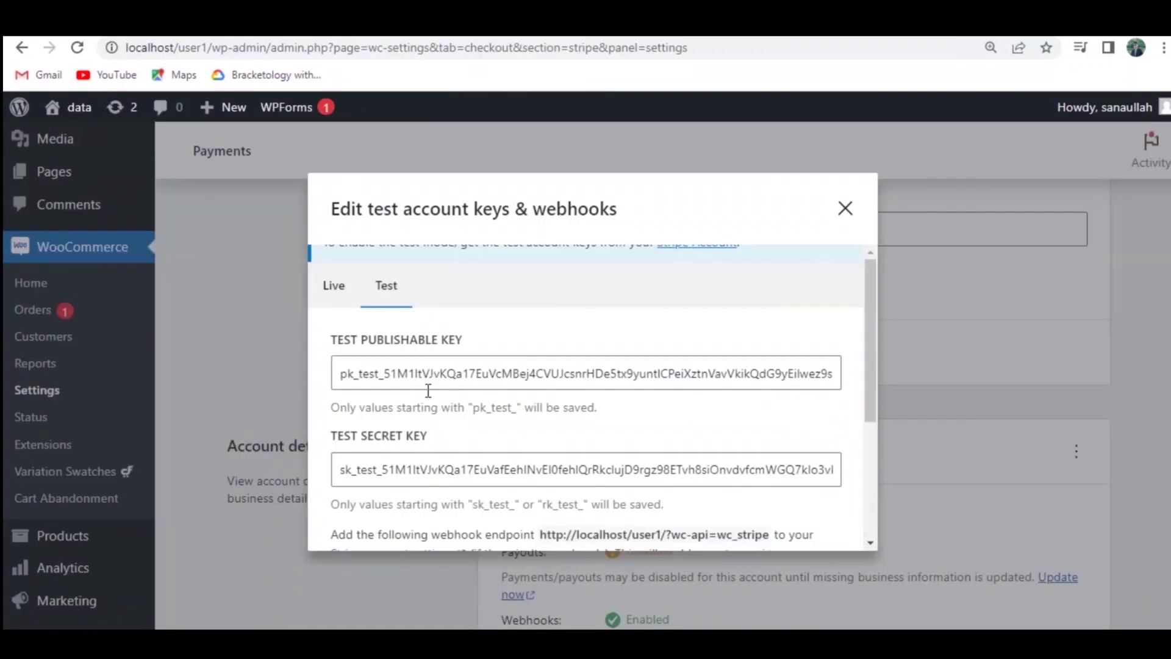
pyautogui.moveTo(338, 373); pyautogui.dragTo(887, 411)
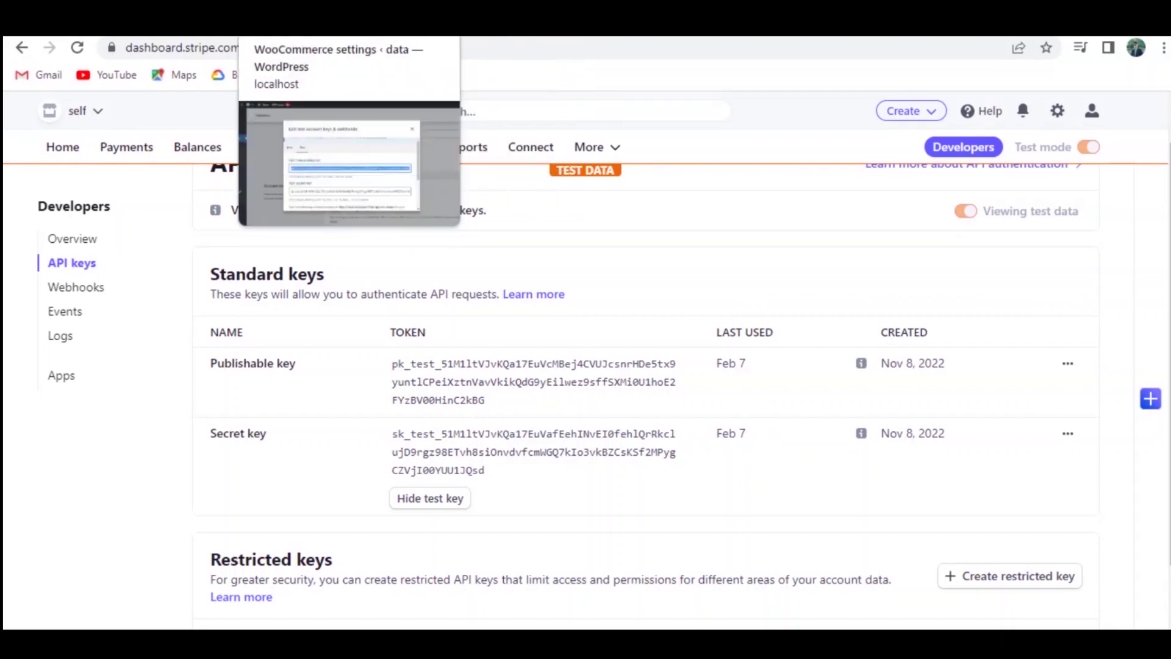
pyautogui.click(317, 21)
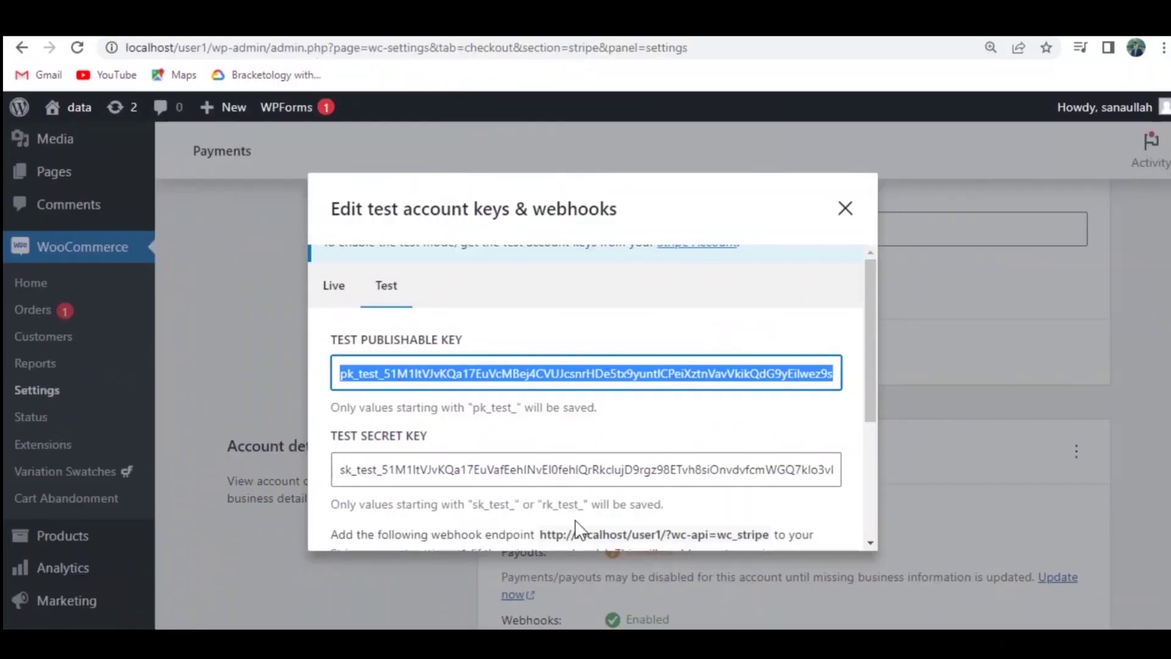
# Try to copy the webhook endpoint URL from the account keys dialog and open it in a new browser tab.
pyautogui.scroll(-4, 712, 504)
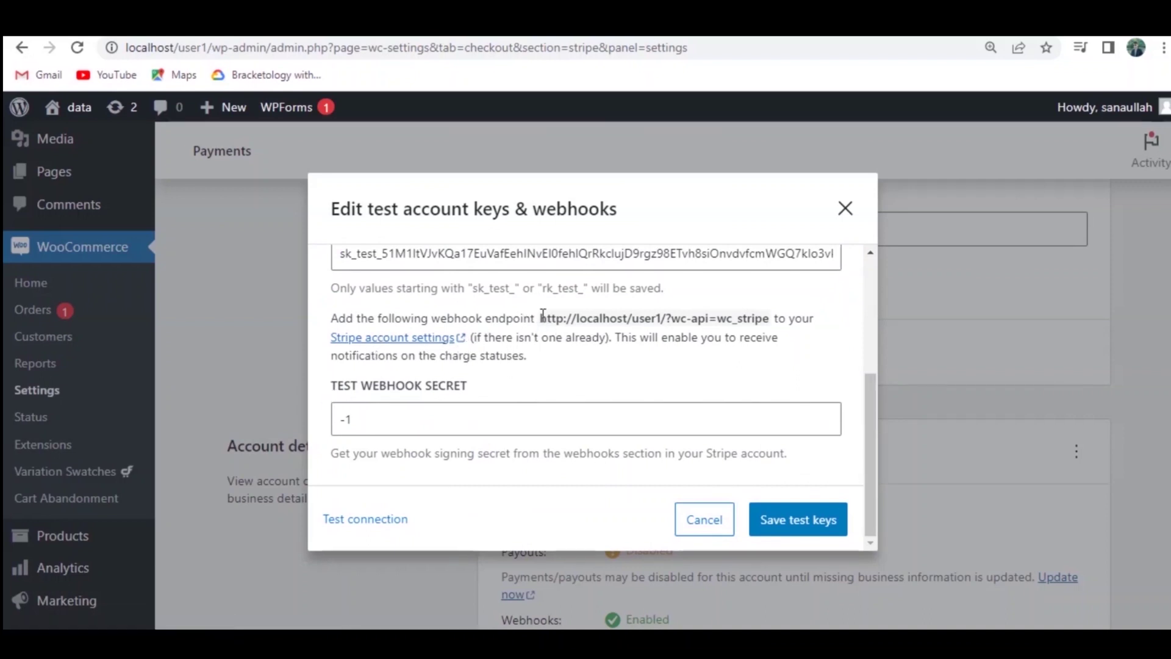
pyautogui.moveTo(543, 319); pyautogui.dragTo(745, 318)
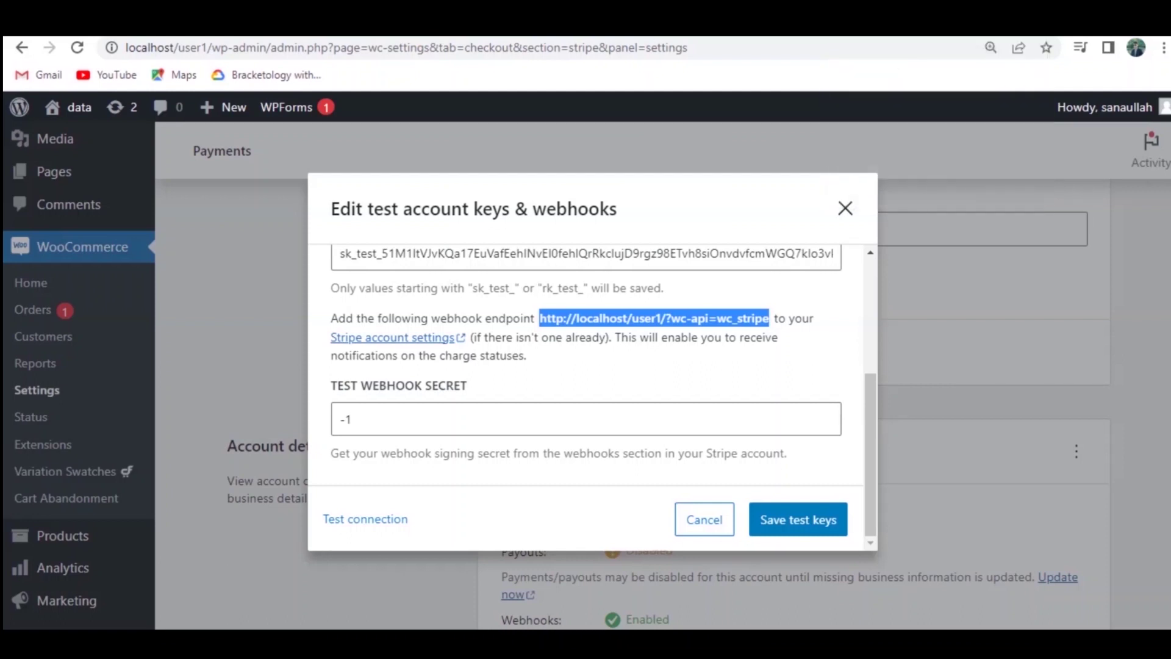
pyautogui.hotkey('ctrl', 't')
pyautogui.rightClick(872, 47)
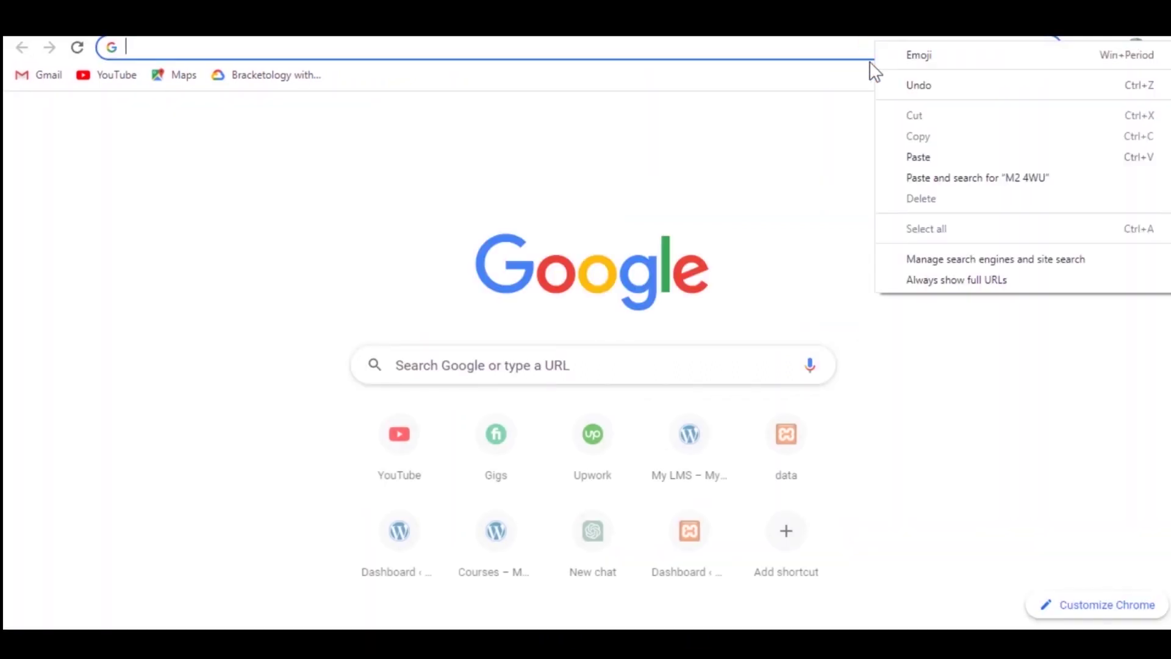
pyautogui.click(919, 156)
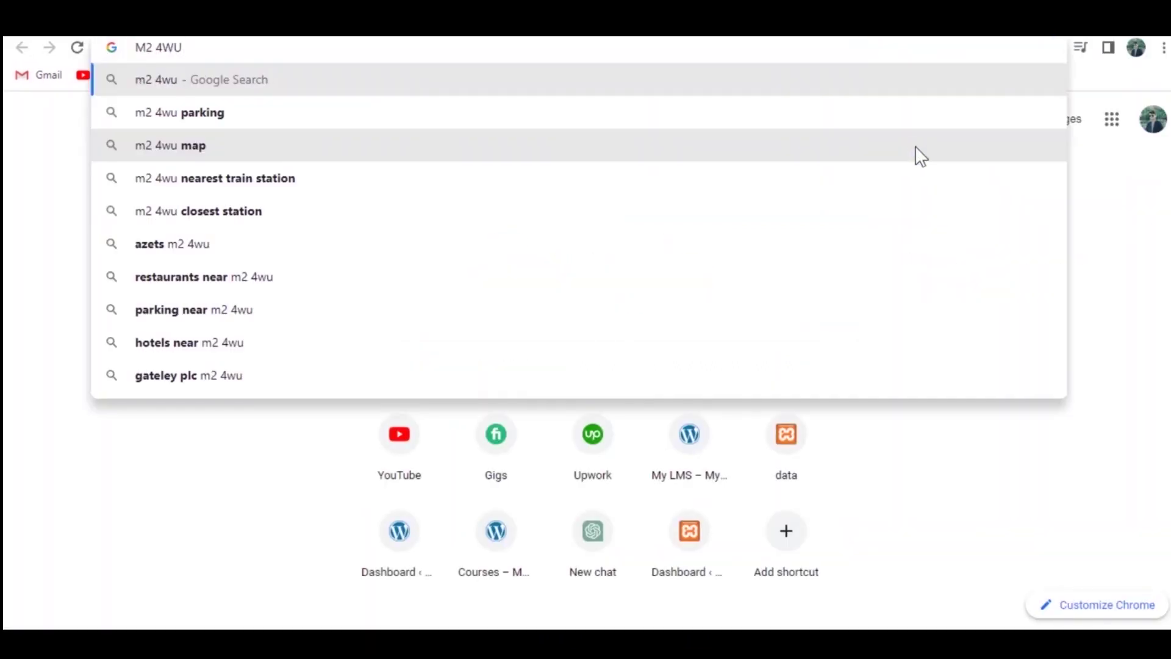
pyautogui.press('Return')
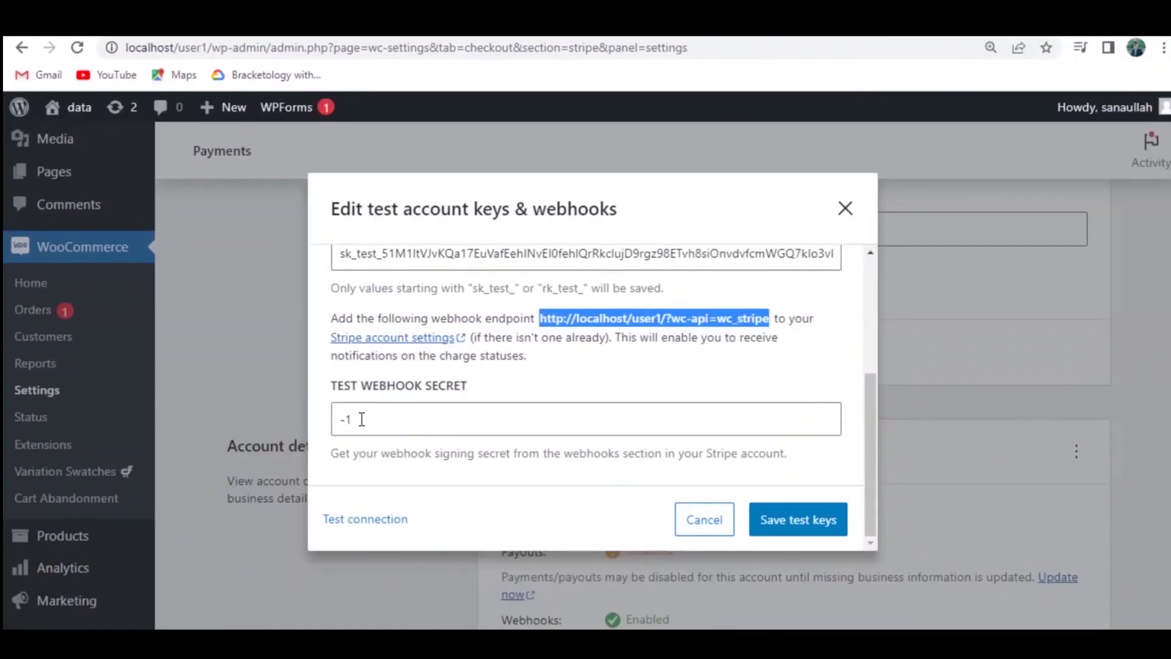
# Select the existing test webhook secret and save the Stripe test keys.
pyautogui.click(360, 419)
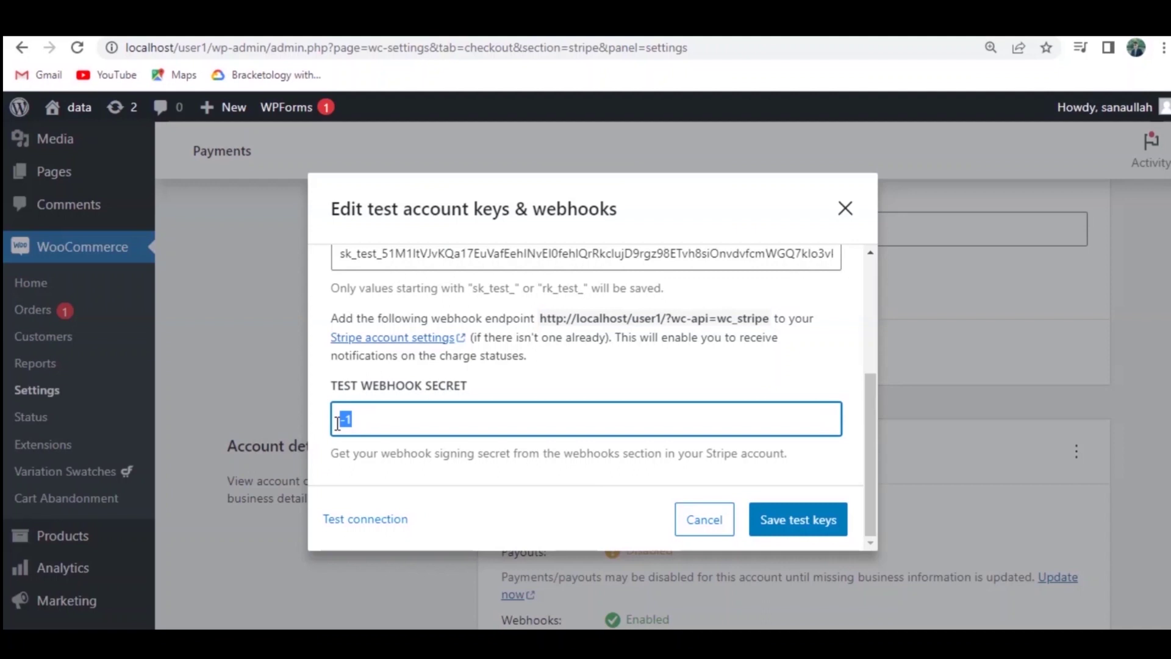
pyautogui.click(800, 517)
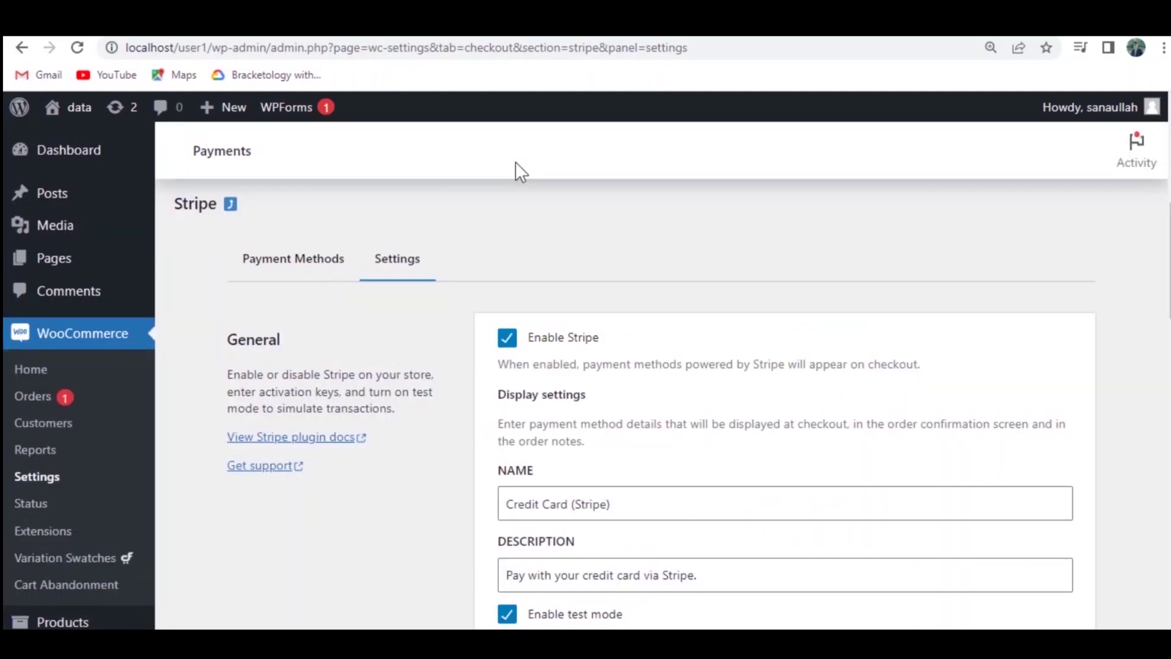
pyautogui.moveTo(65, 154)
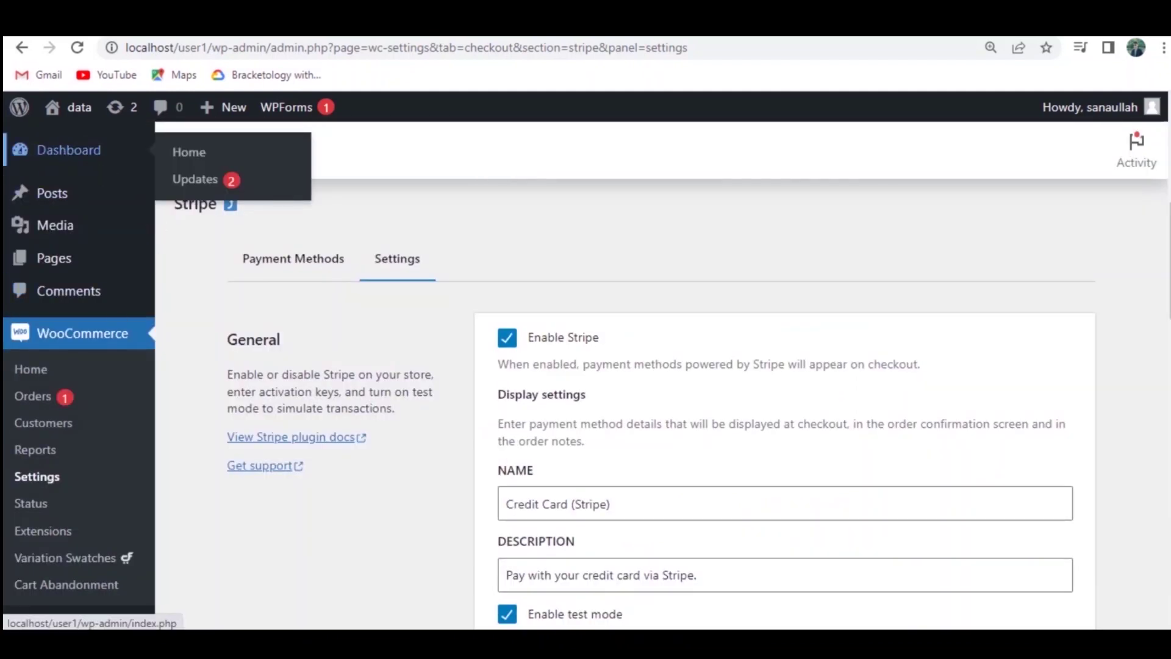
pyautogui.moveTo(19, 108)
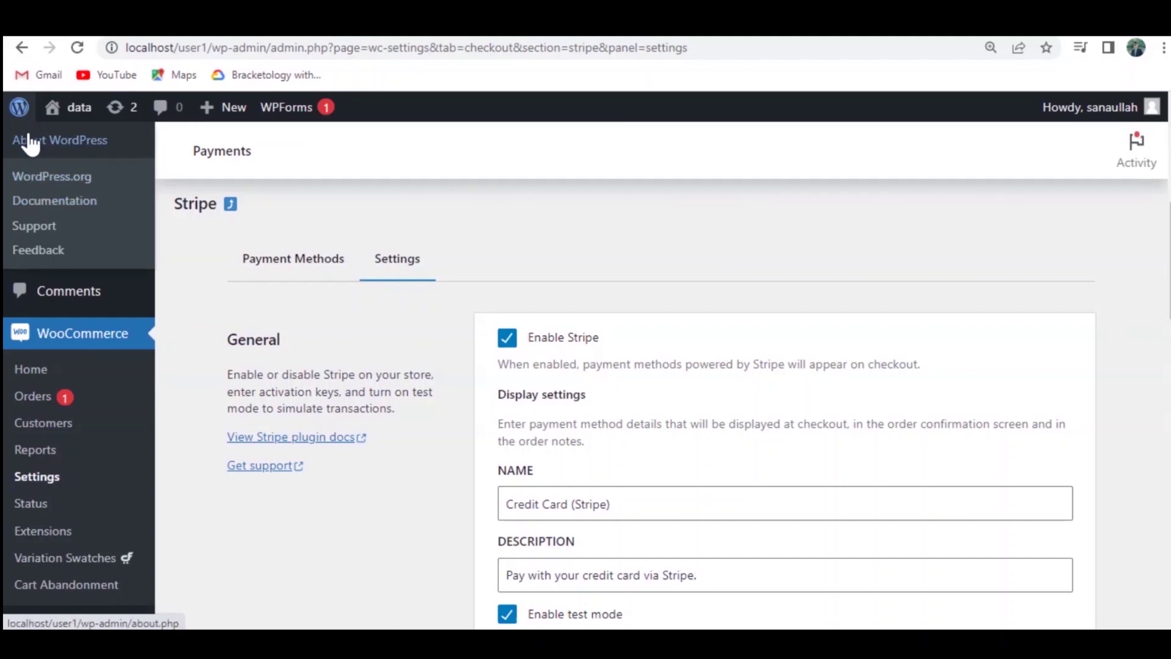
# Visit the store from the WordPress admin, open the Tea cup product and add one to the cart.
pyautogui.moveTo(67, 107)
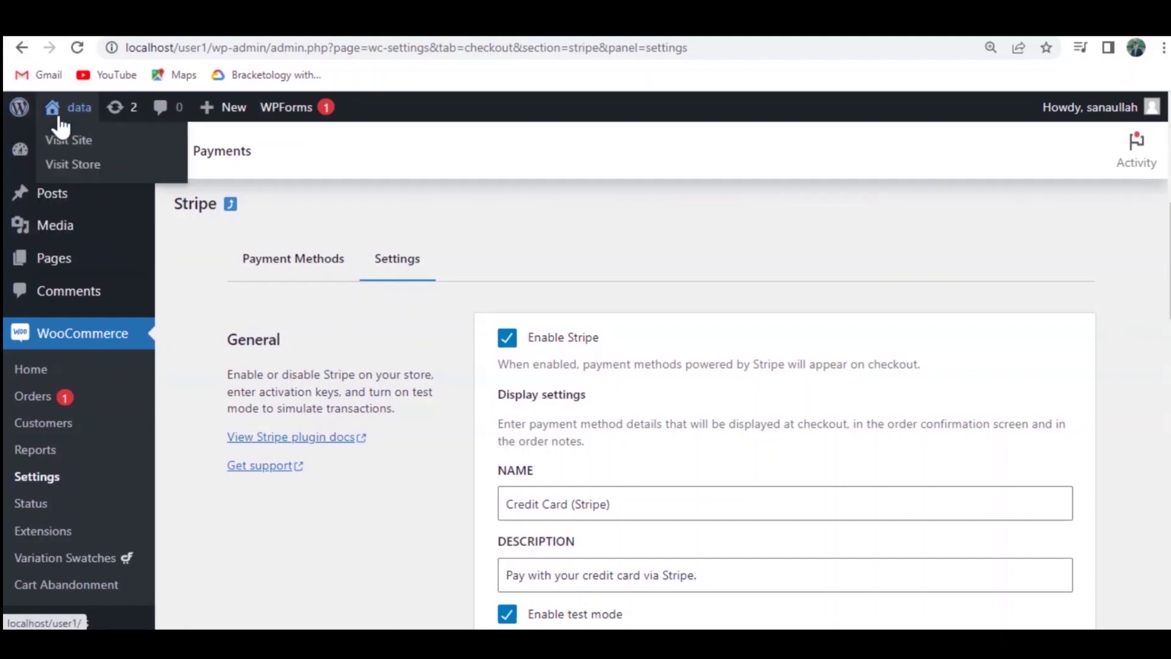
pyautogui.click(61, 173)
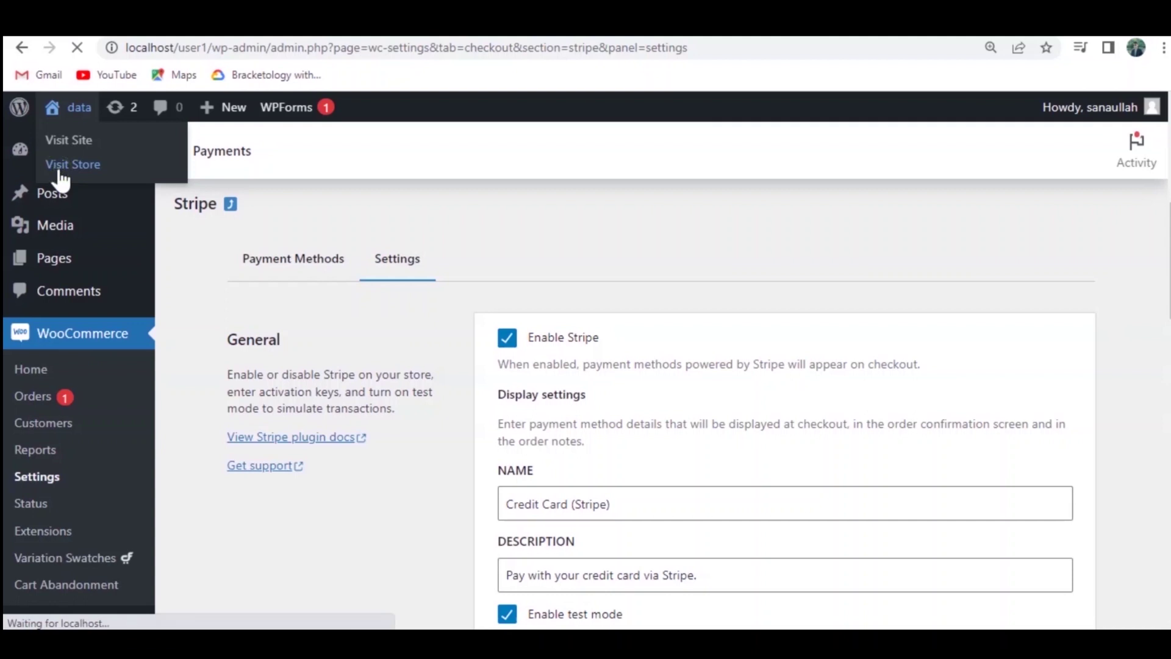
pyautogui.scroll(-3, 647, 354)
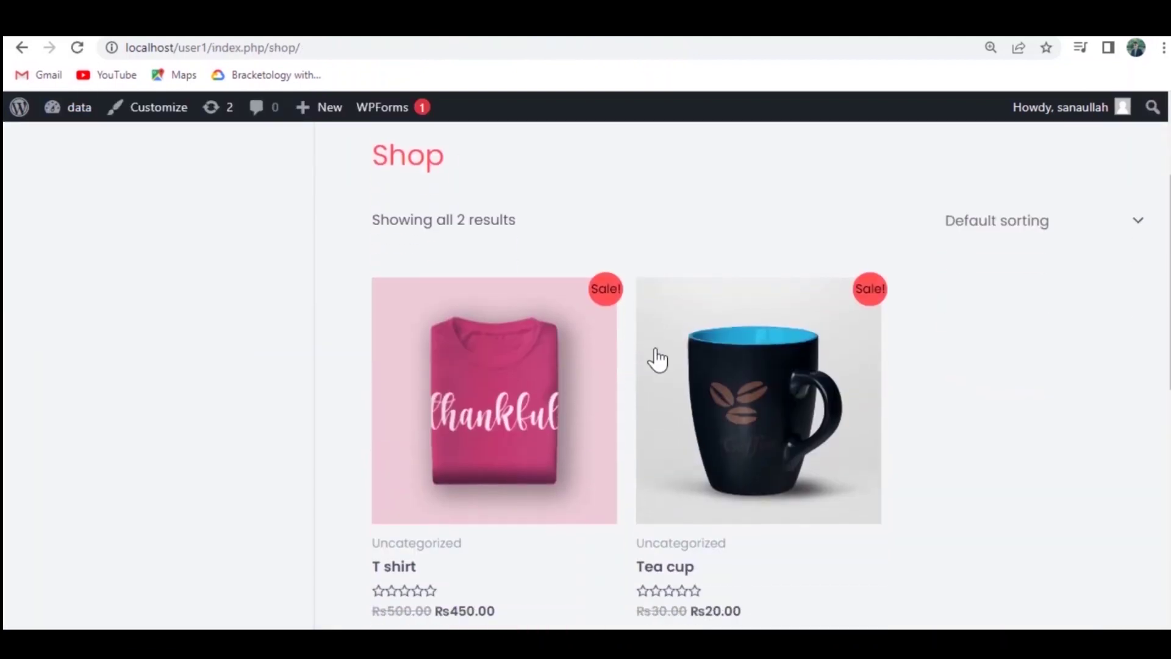
pyautogui.click(743, 393)
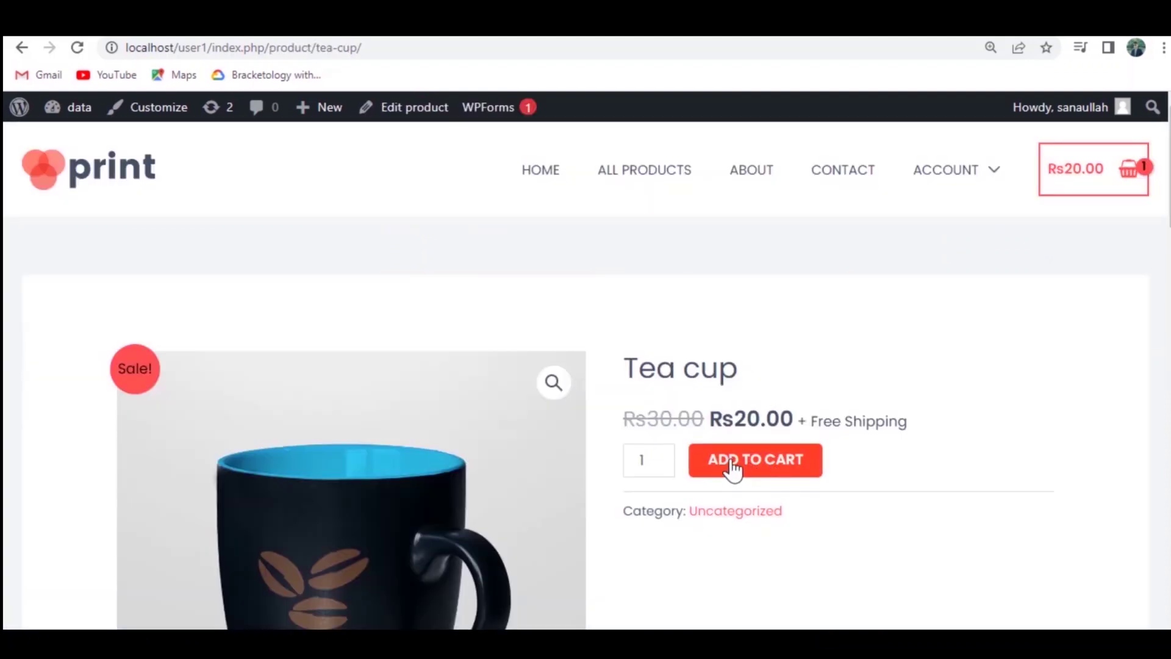
pyautogui.click(731, 461)
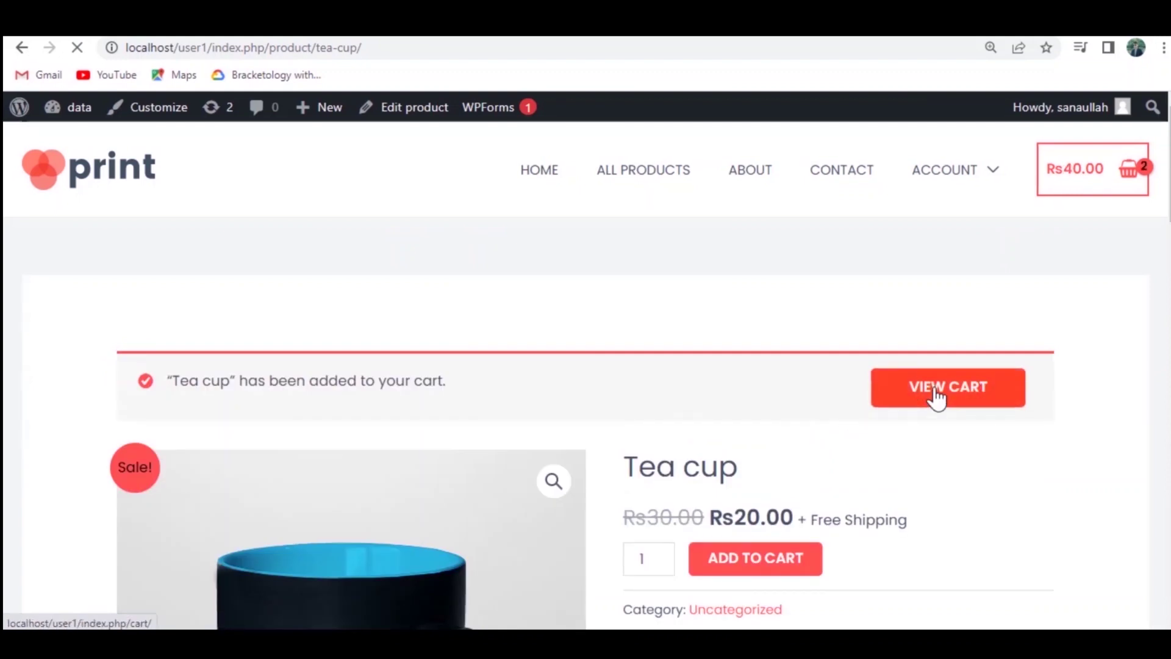
# View the cart and proceed to checkout, going to the Credit Card (Stripe) payment section.
pyautogui.scroll(-4, 937, 447)
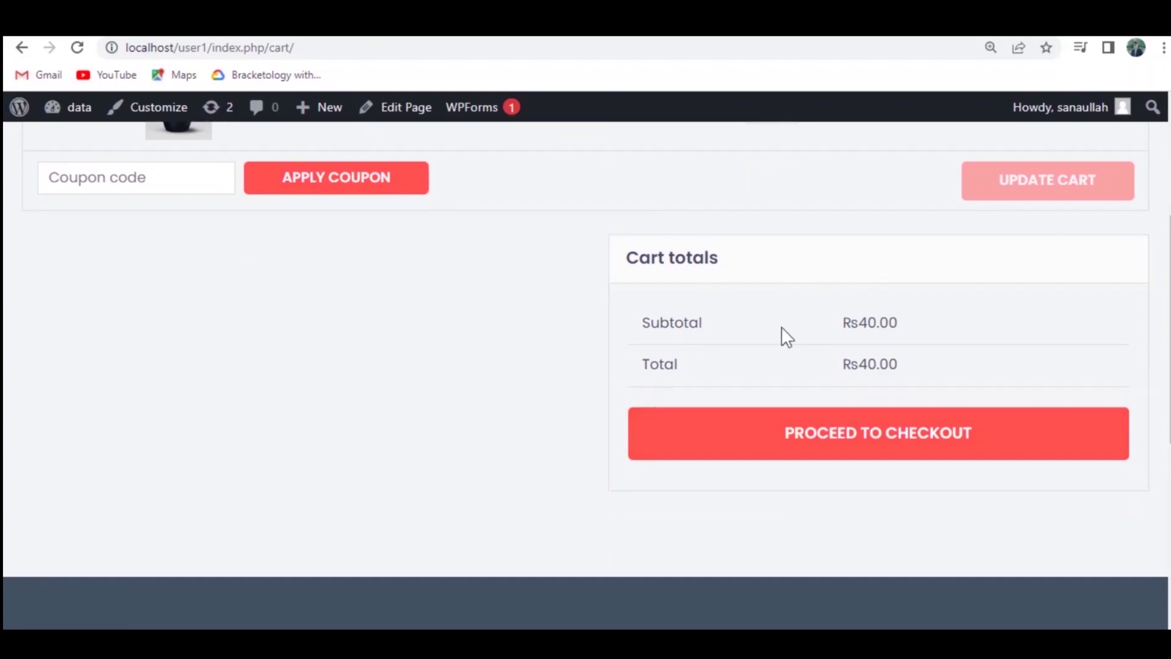
pyautogui.click(858, 437)
pyautogui.scroll(-3, 858, 422)
pyautogui.scroll(-4, 858, 422)
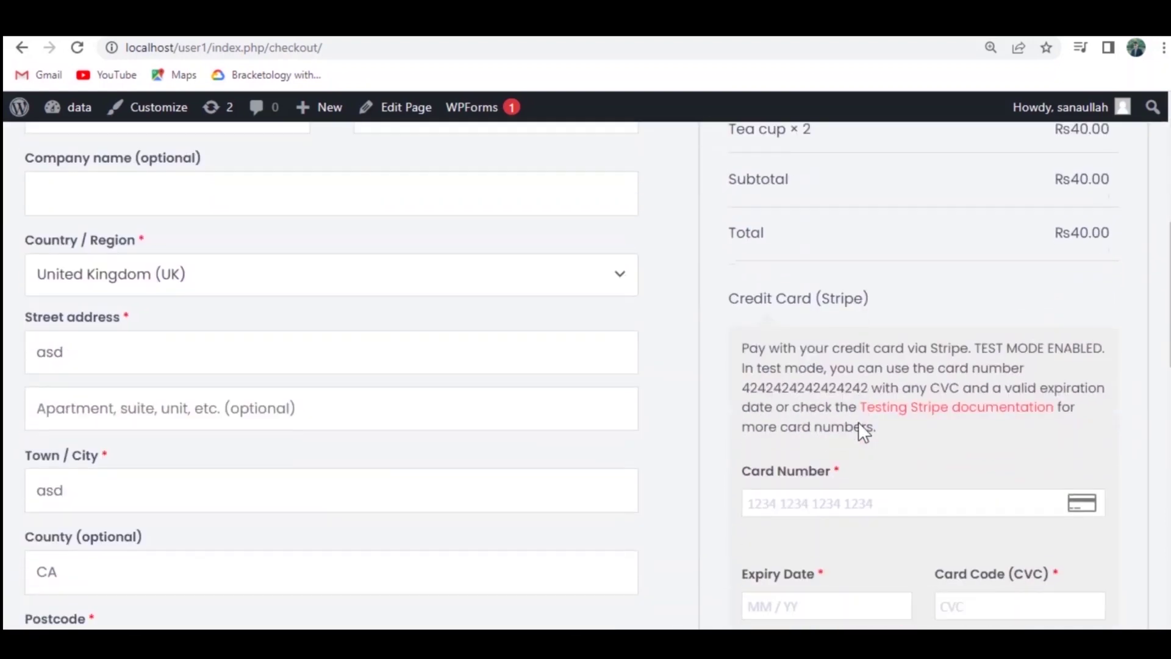
pyautogui.scroll(-1, 860, 422)
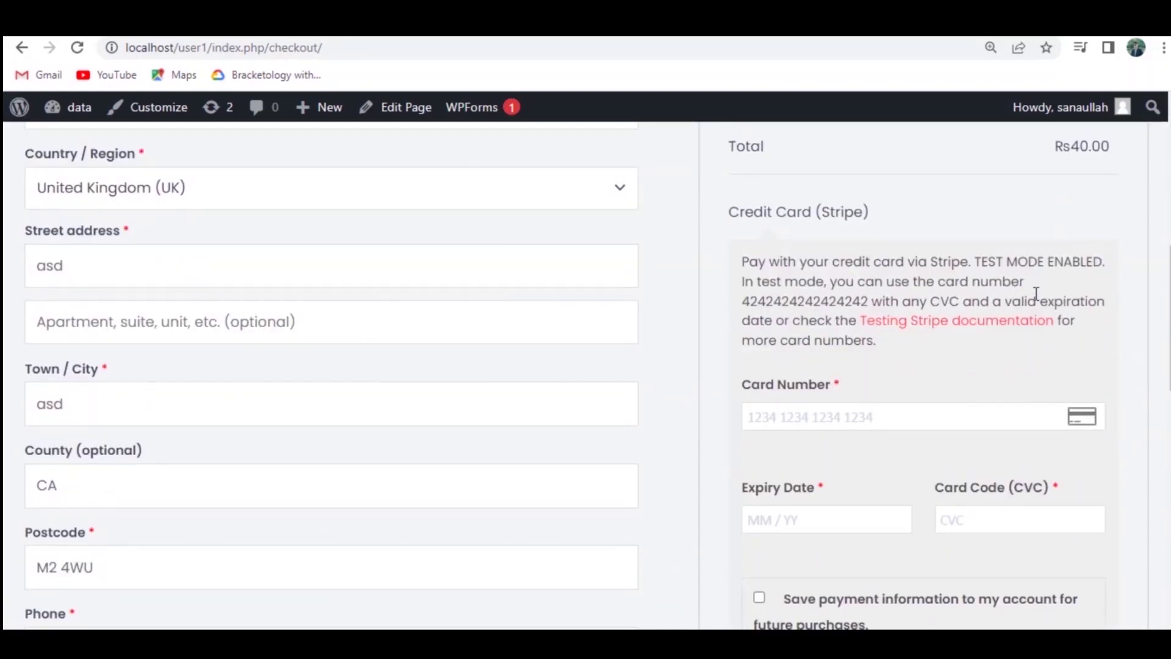
# Fill in the Stripe test card's number, expiry date and security code for the payment.
pyautogui.click(853, 417)
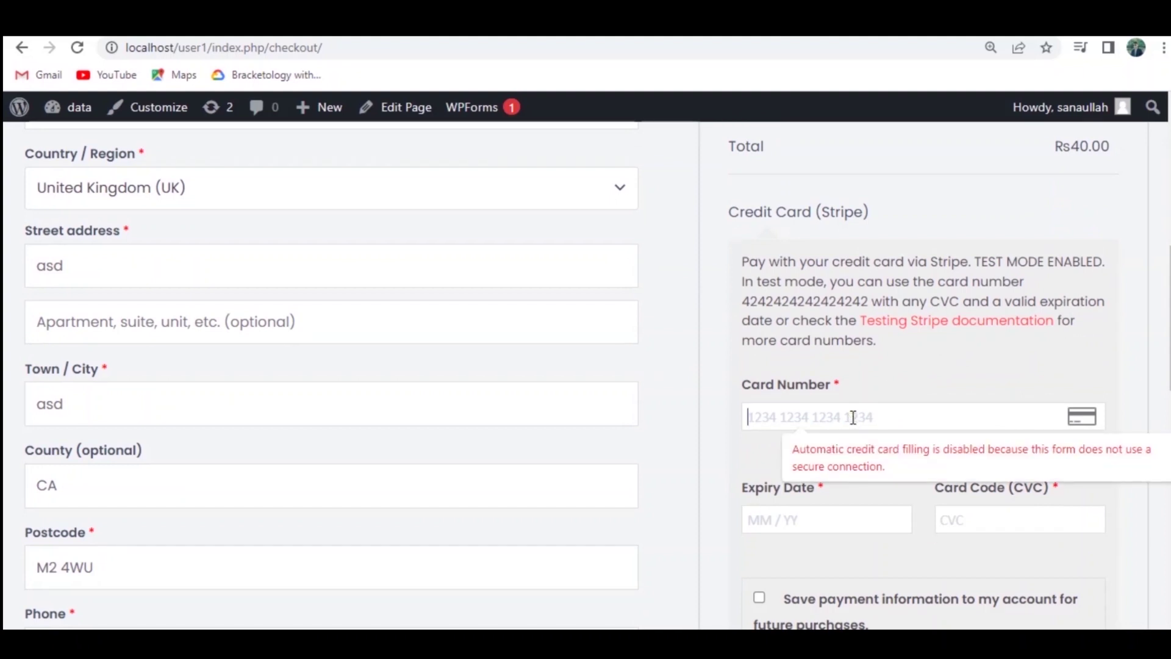
pyautogui.write('42')
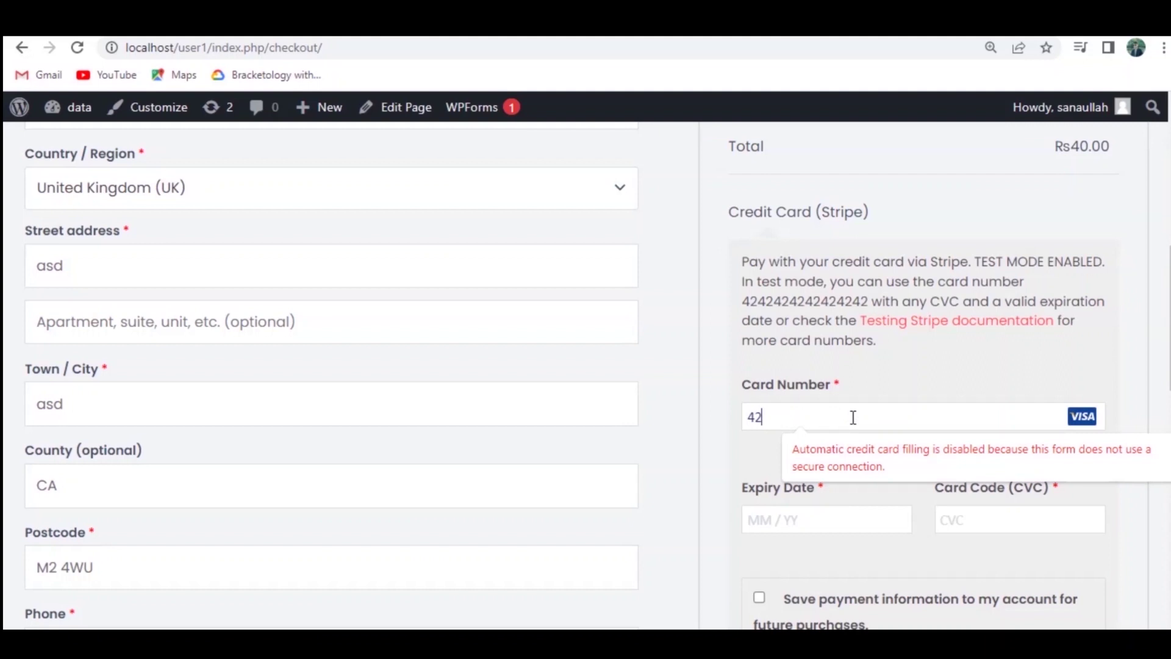
pyautogui.write('42 4242 4242 ')
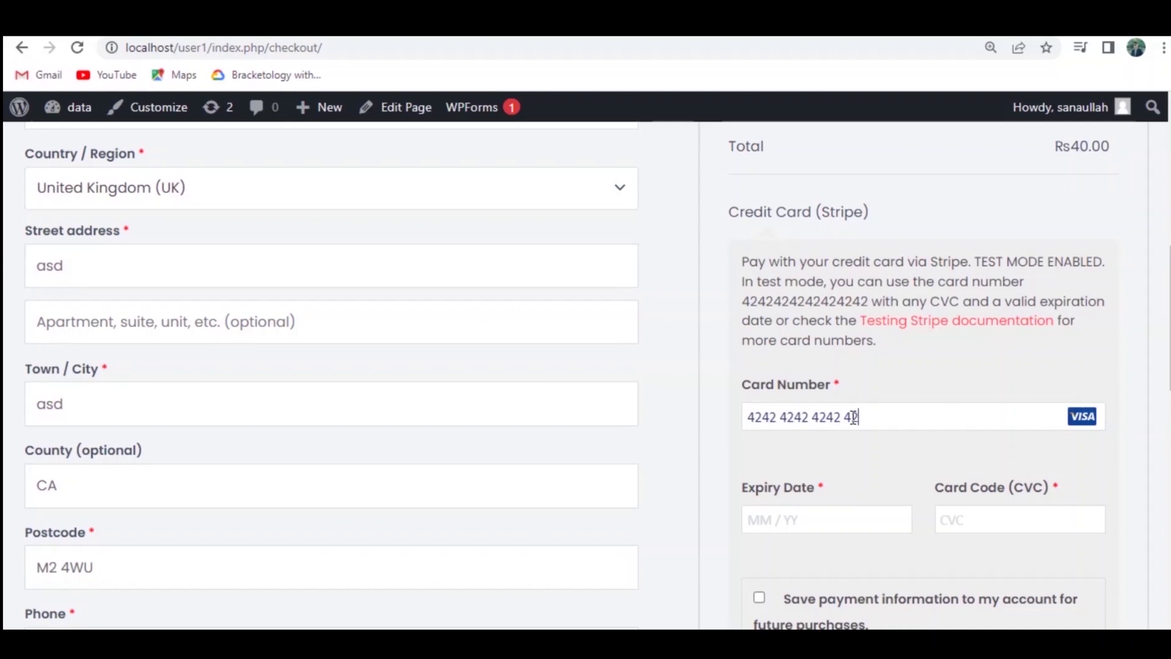
pyautogui.write('42')
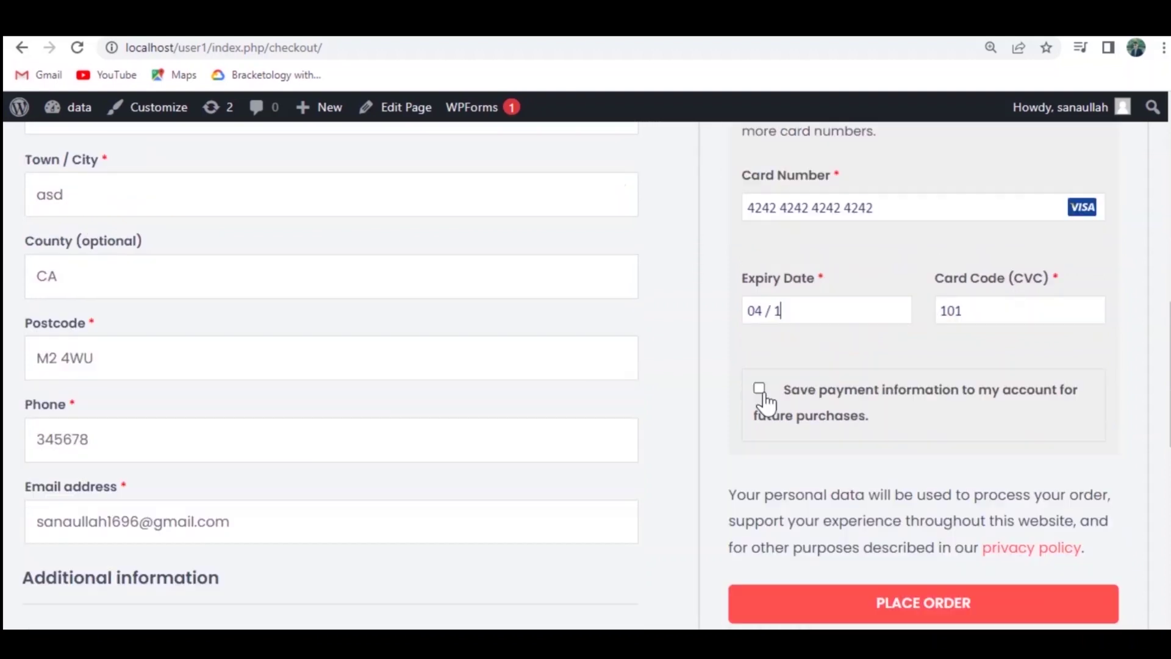
# Review the prefilled billing details, order summary, card fields and order notes on the checkout page.
pyautogui.scroll(1, 872, 223)
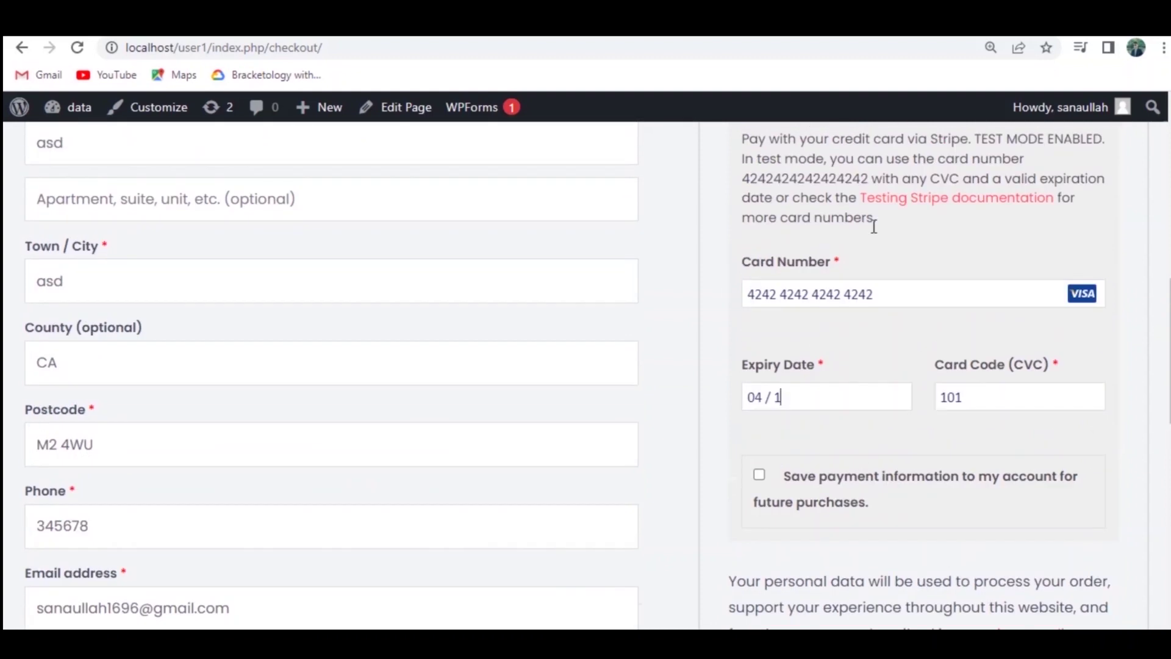
pyautogui.scroll(-1, 261, 264)
pyautogui.scroll(3, 259, 262)
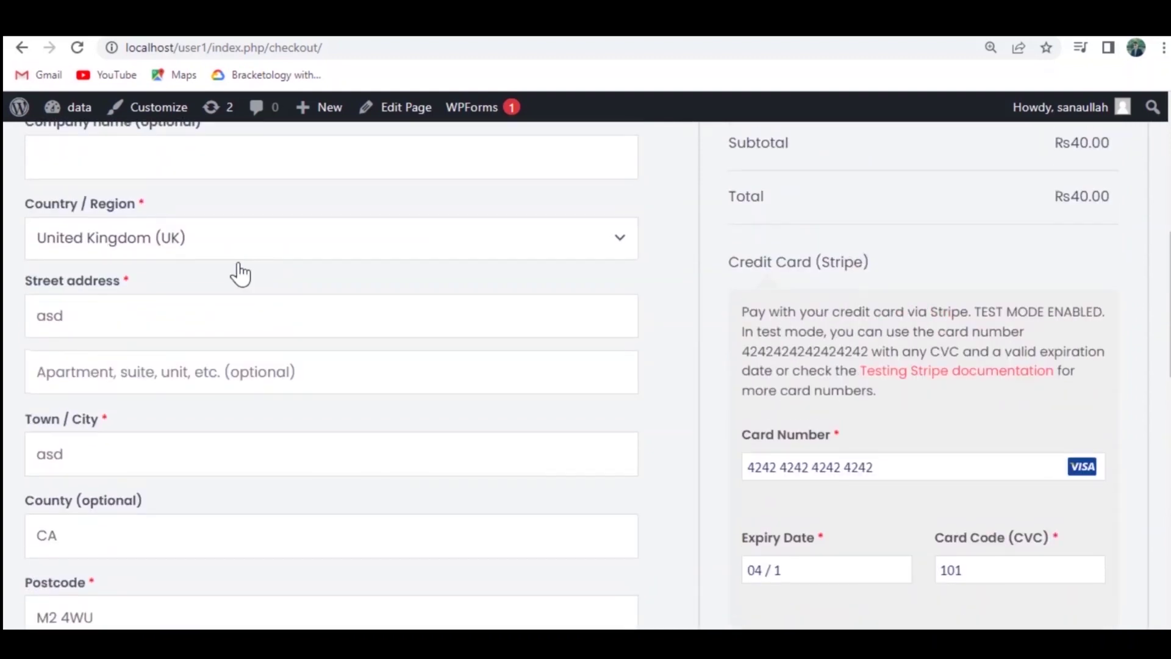
pyautogui.scroll(5, 116, 234)
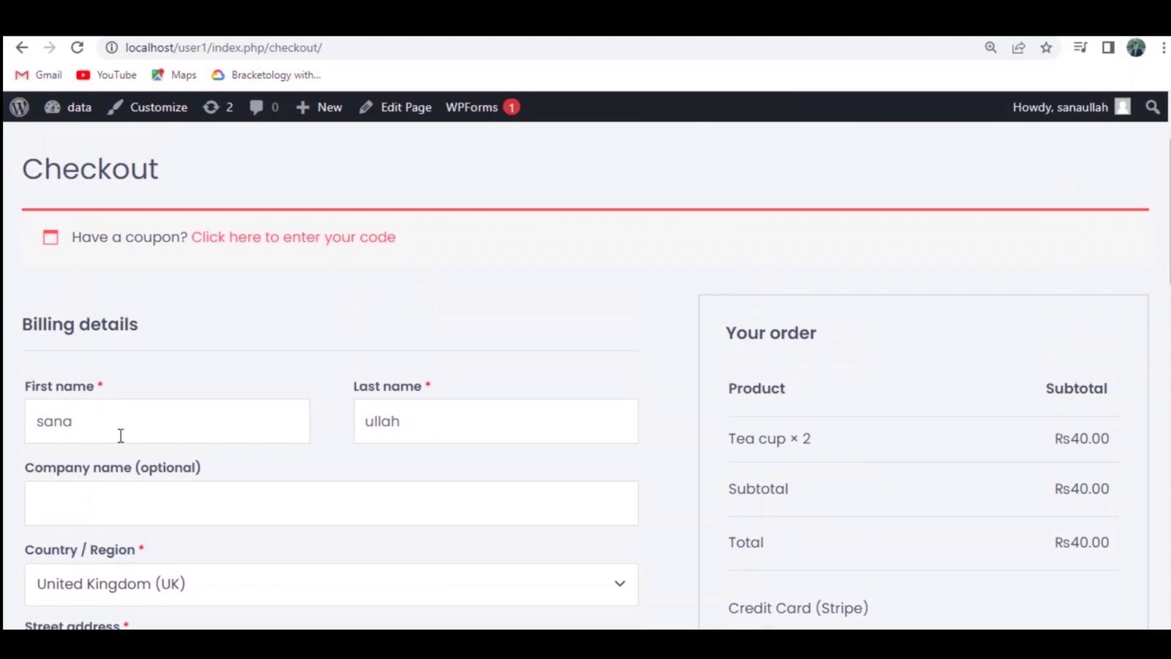
pyautogui.scroll(-12, 80, 427)
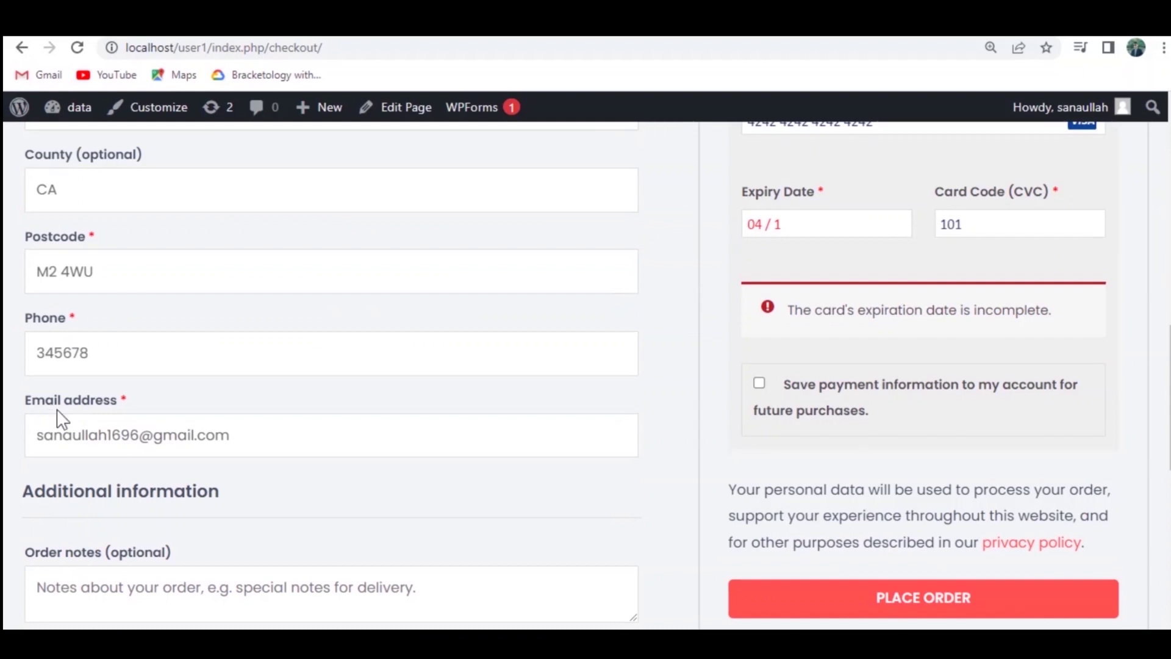
pyautogui.scroll(-3, 57, 414)
pyautogui.scroll(3, 57, 414)
pyautogui.scroll(1, 34, 400)
pyautogui.scroll(-4, 34, 407)
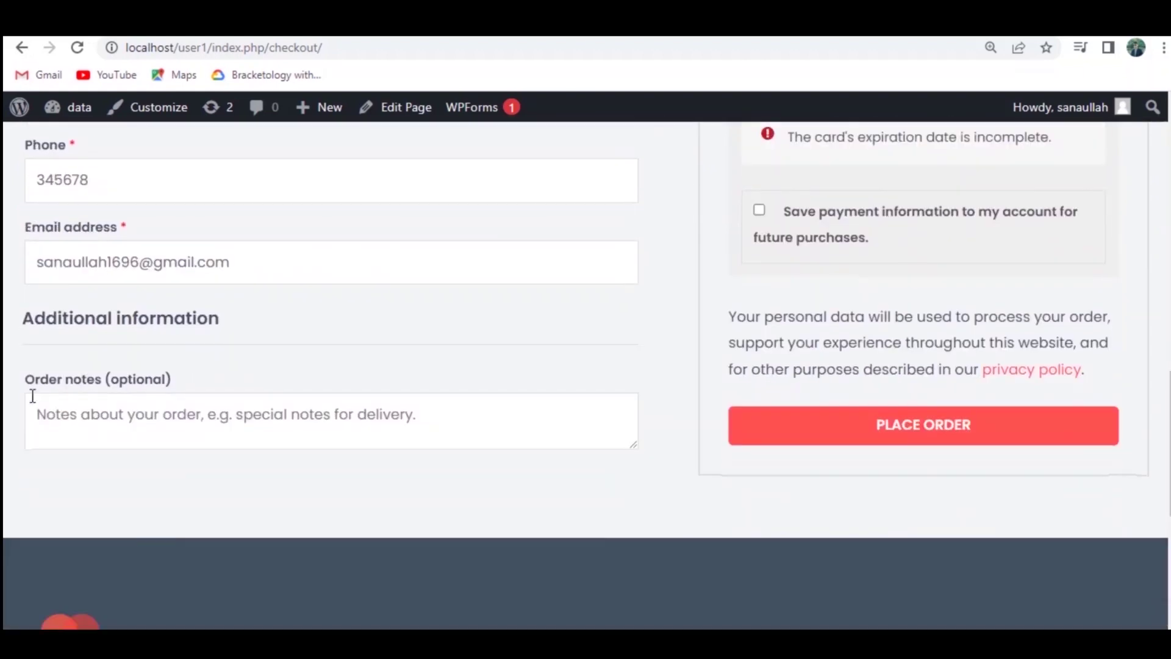
# Place the order and check the order details and billing address on the order confirmation page.
pyautogui.click(874, 435)
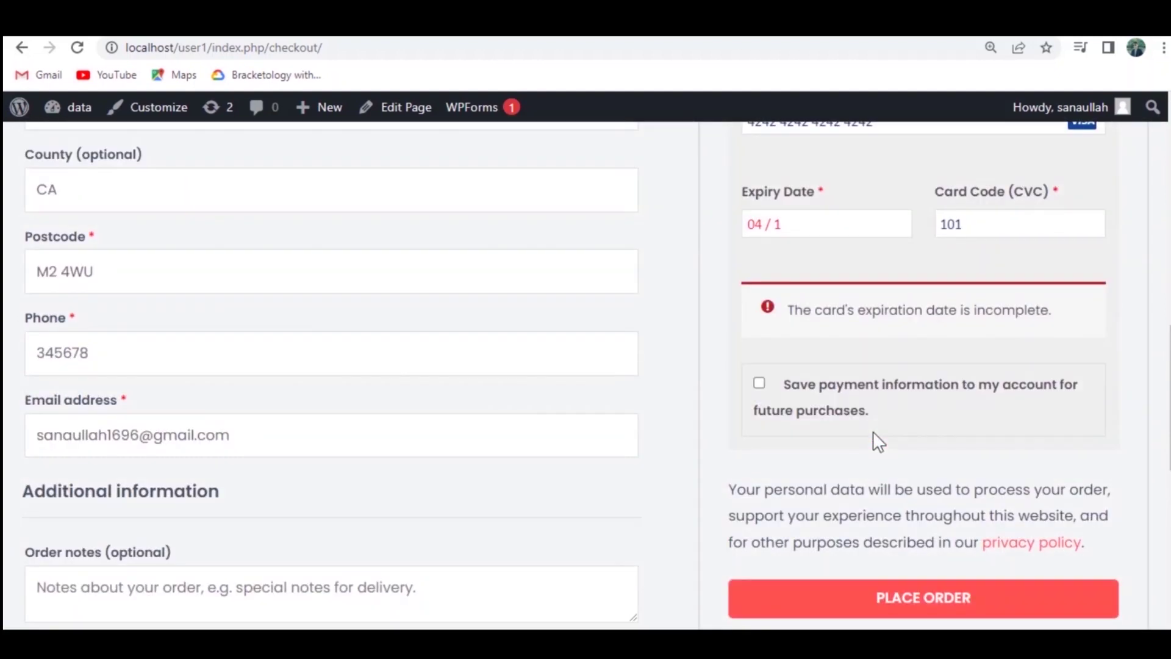
pyautogui.click(916, 519)
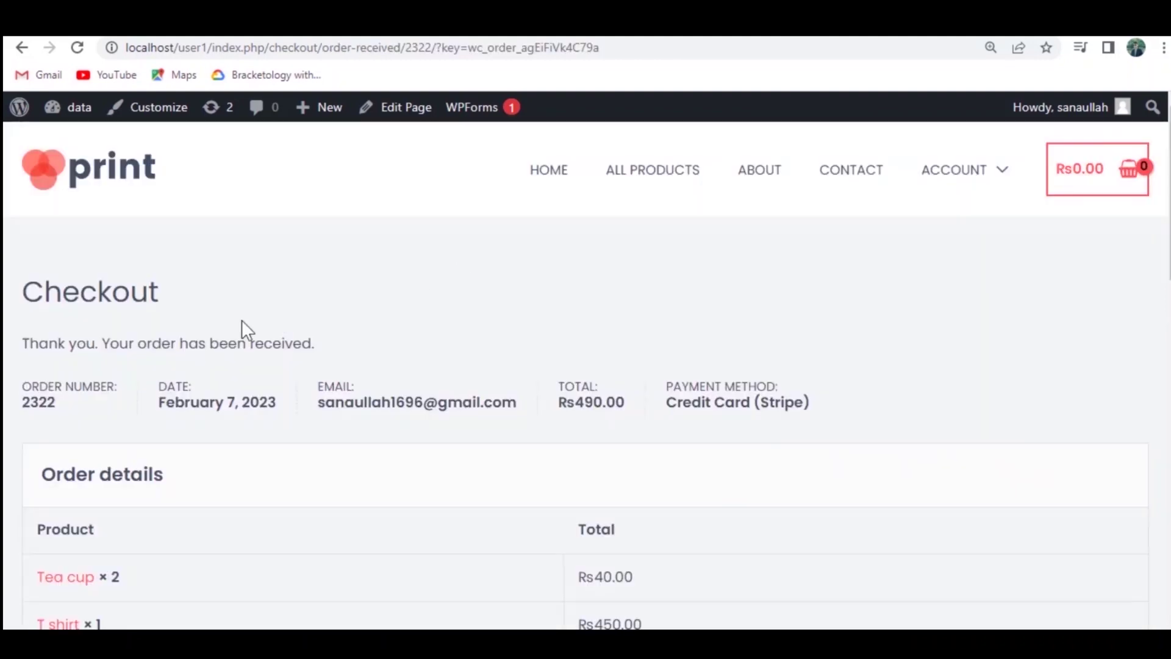
pyautogui.scroll(-6, 310, 362)
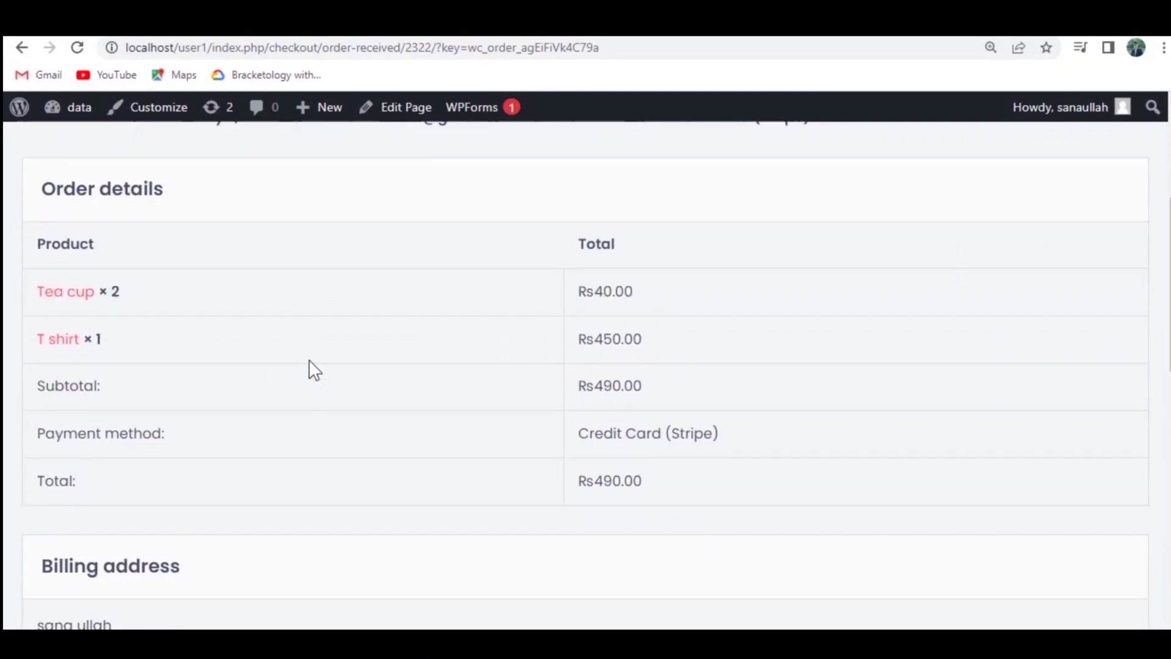
pyautogui.scroll(-5, 309, 359)
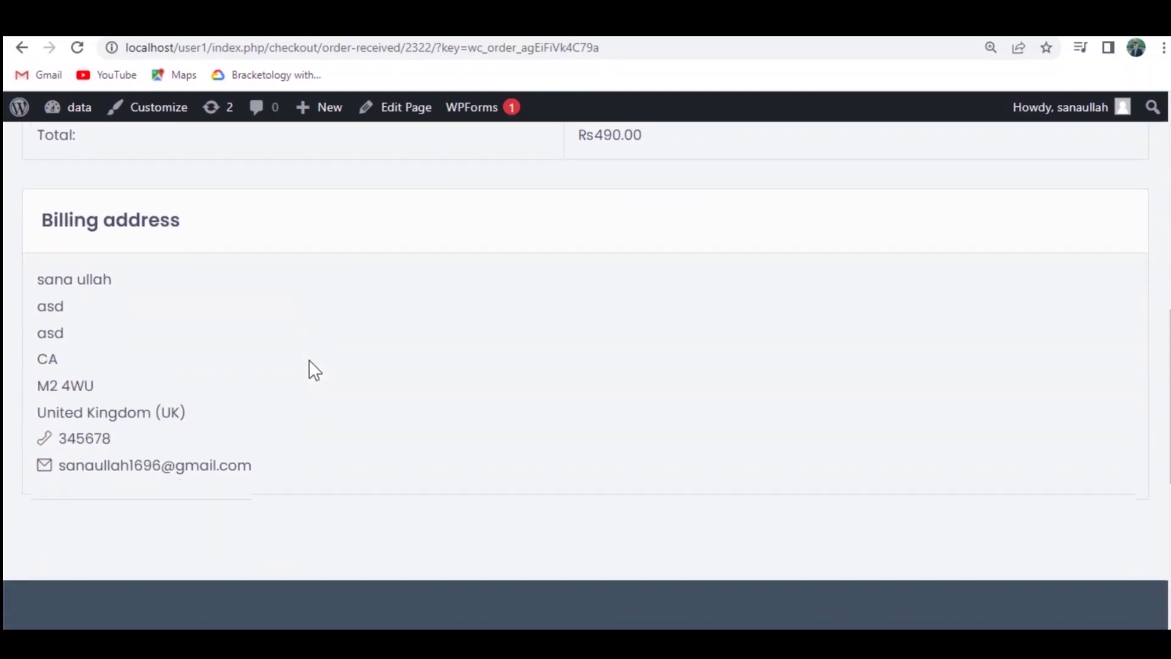